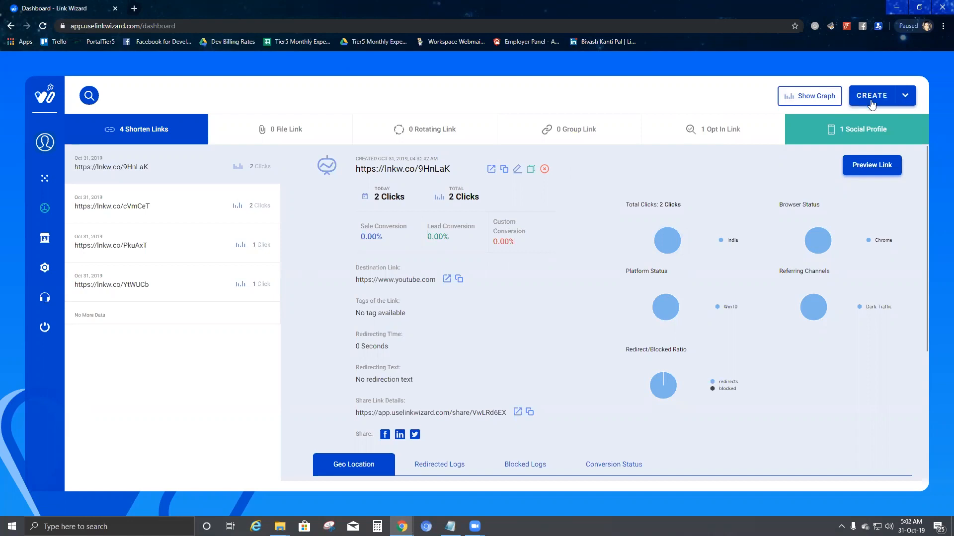
Create a Link Wizard group link named 'Test_Group Link' and view the group links list
{"action": "left_click", "coordinate": [905, 96]}
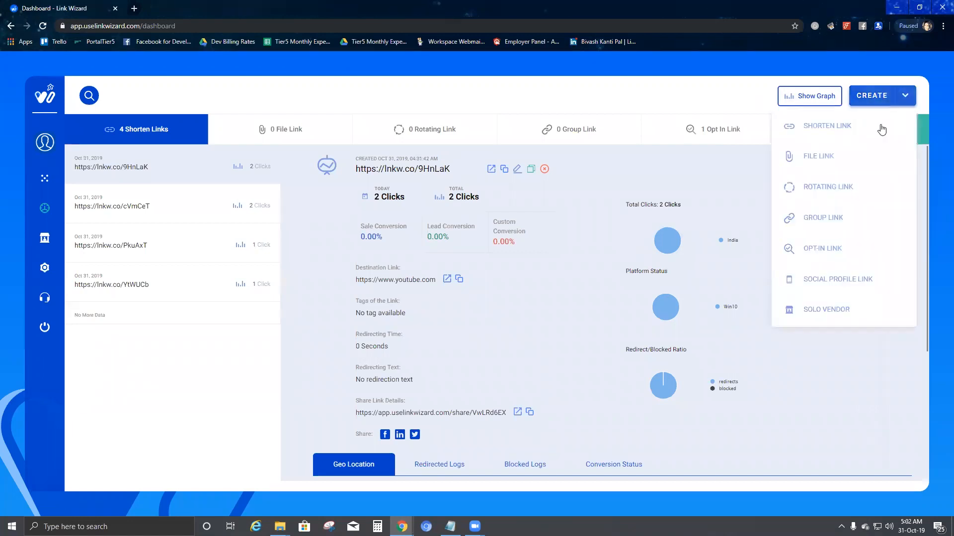
{"action": "left_click", "coordinate": [834, 219]}
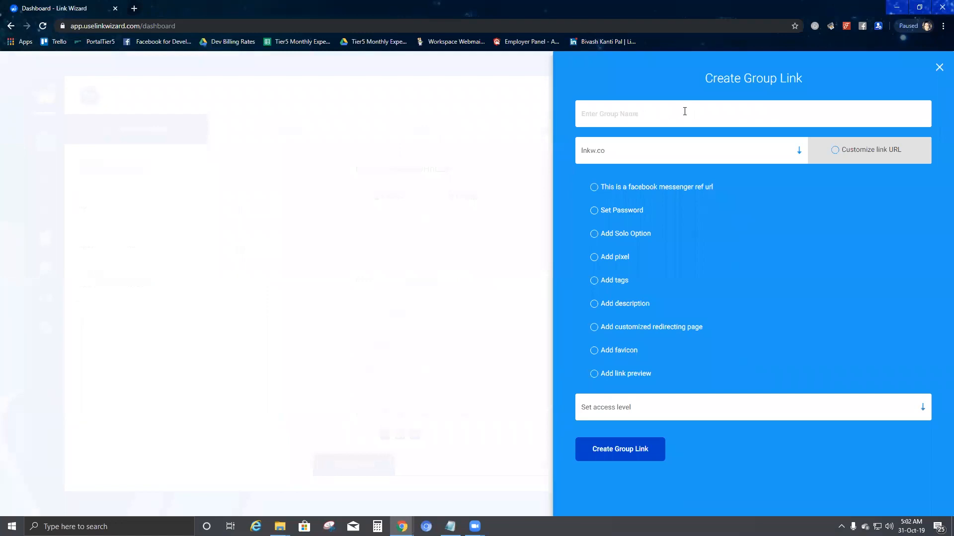
{"action": "type", "text": "Test_Group Link"}
{"action": "left_click", "coordinate": [640, 454]}
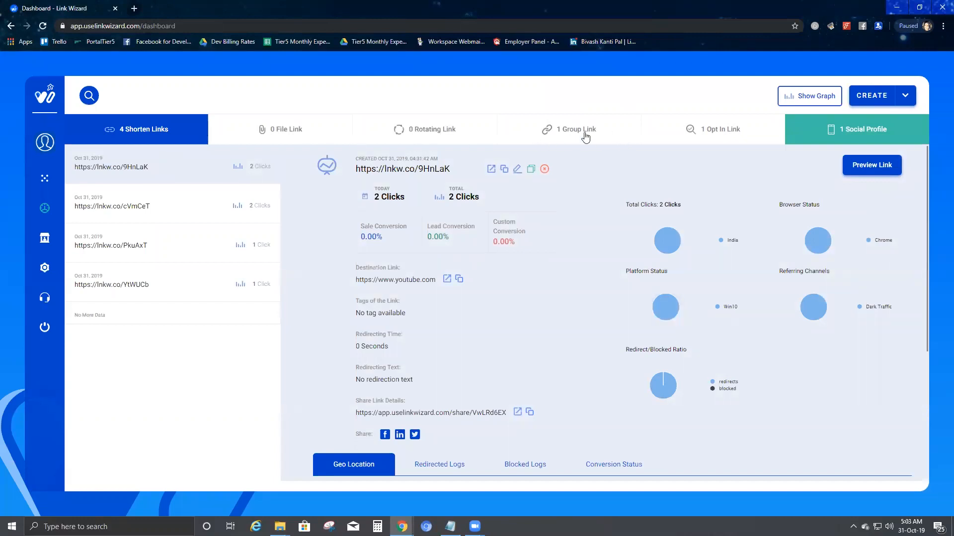
{"action": "left_click", "coordinate": [587, 135]}
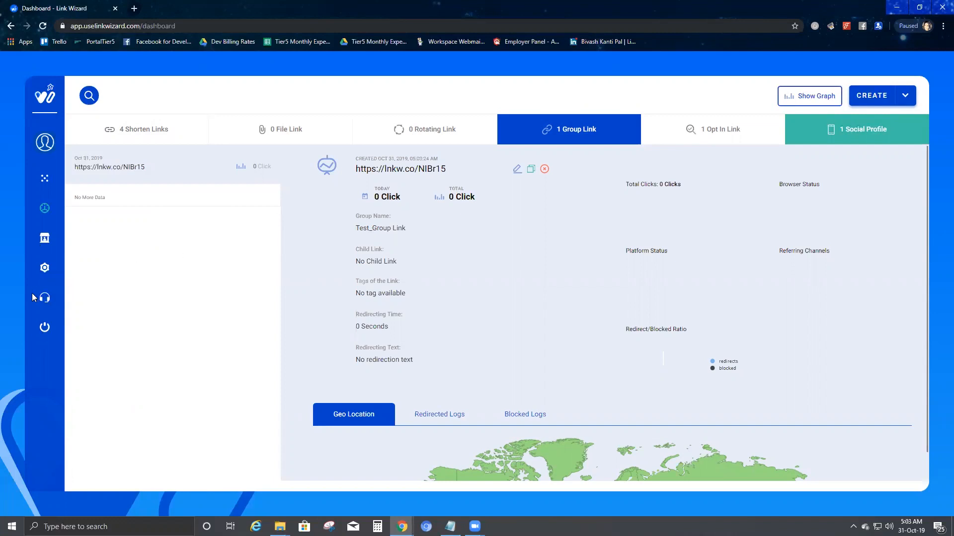
Open Link Wizard's Zapier Integration settings with the invitation link and API key
{"action": "left_click", "coordinate": [44, 268]}
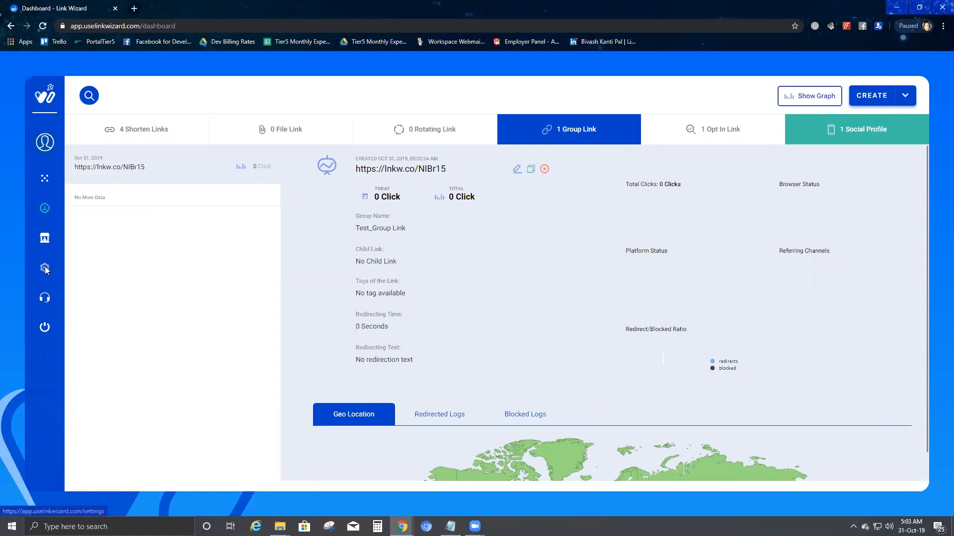
{"action": "left_click", "coordinate": [124, 202]}
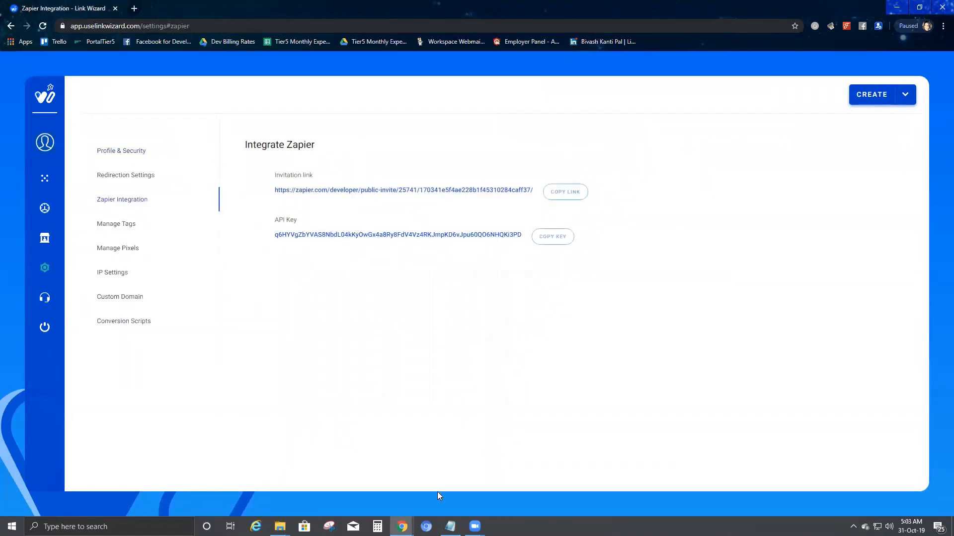
{"action": "left_click_drag", "start_coordinate": [403, 527], "coordinate": [391, 408]}
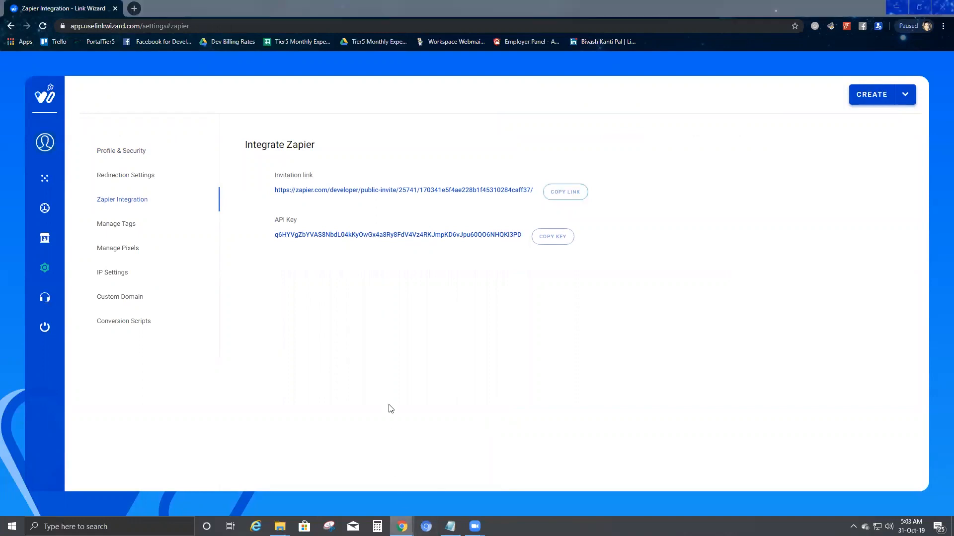
Load the pasted Zapier invitation link in a new Chrome window
{"action": "left_click", "coordinate": [377, 436]}
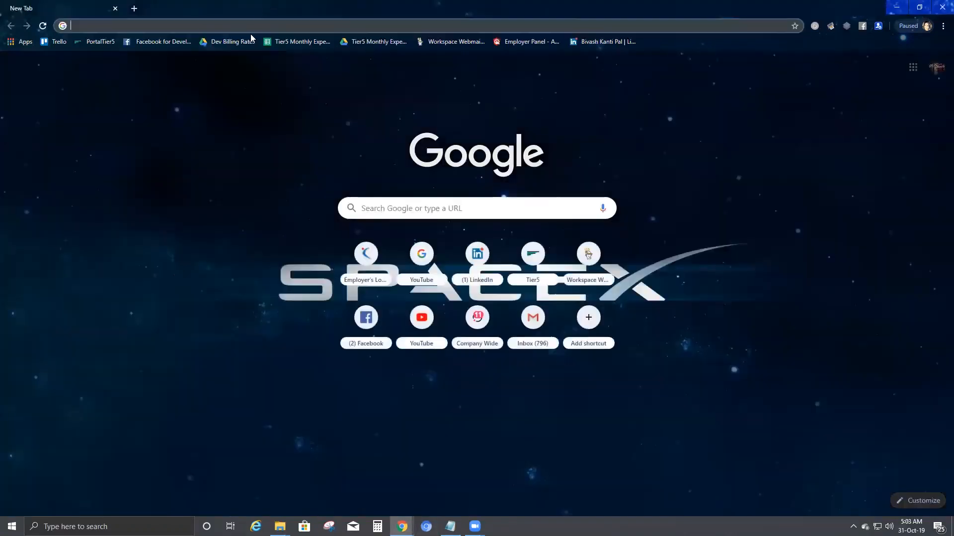
{"action": "type", "text": "https://zapier.com/developer/public-invite/25741/170341e5f4ae228b1f45310284caff37/"}
{"action": "key", "text": "Return"}
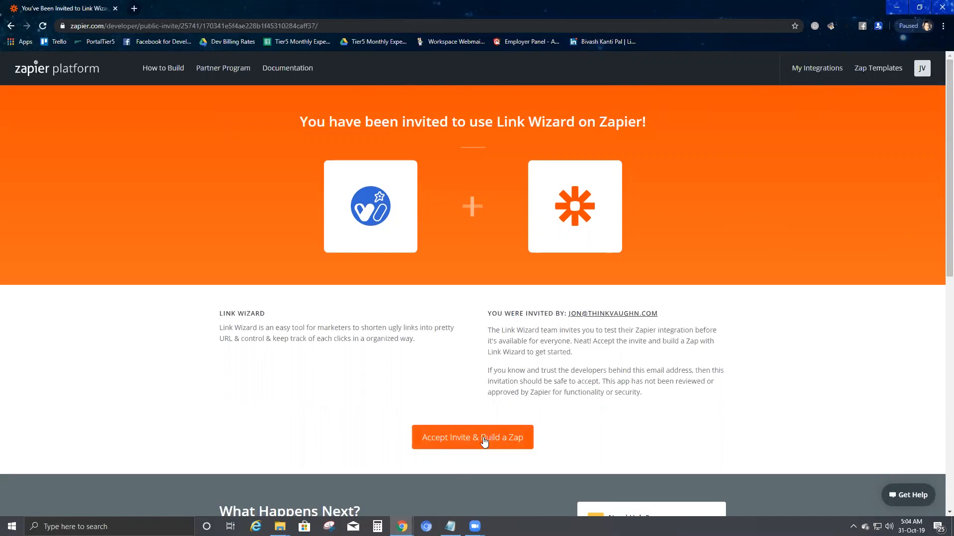
Accept the invite and start a zap triggered by Google Sheets New or Updated Spreadsheet Row
{"action": "left_click", "coordinate": [465, 441]}
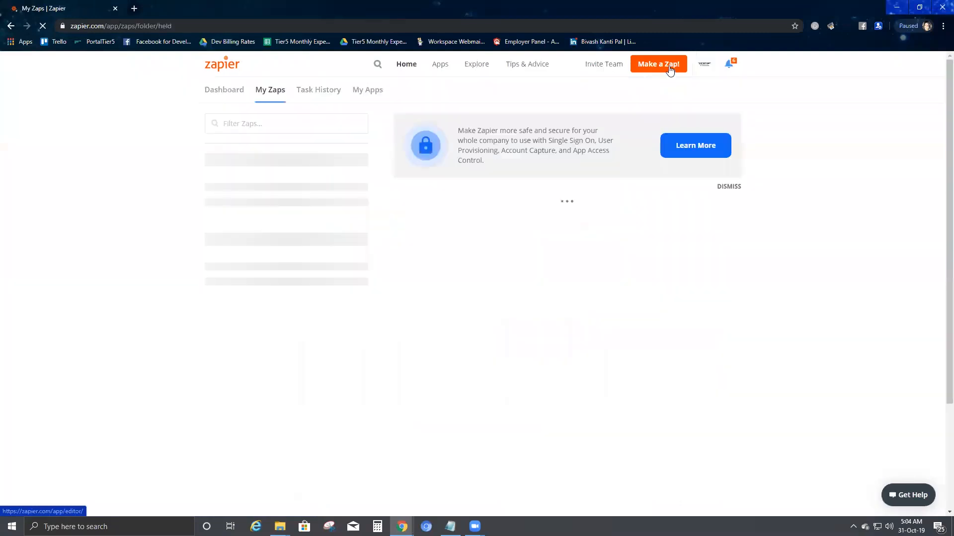
{"action": "left_click", "coordinate": [668, 69]}
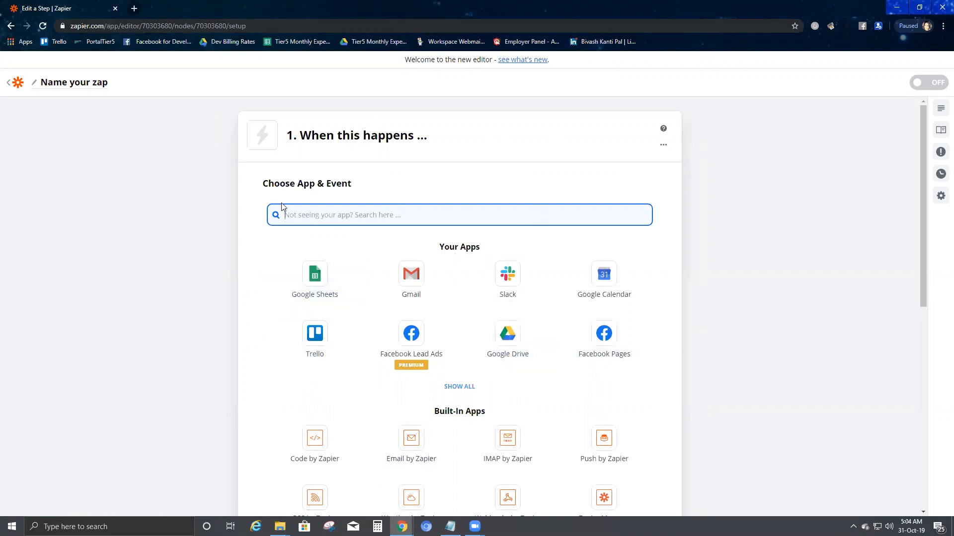
{"action": "left_click", "coordinate": [323, 282]}
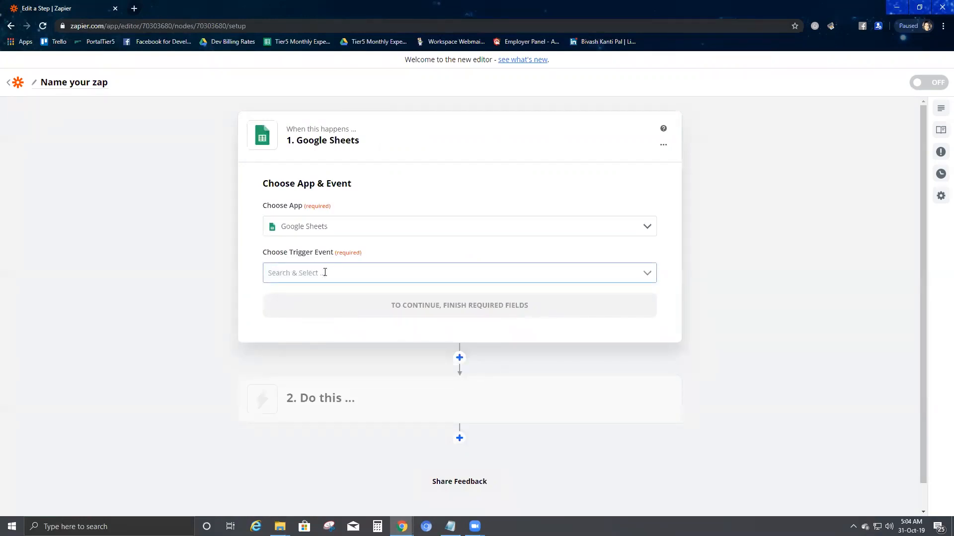
{"action": "left_click", "coordinate": [337, 273]}
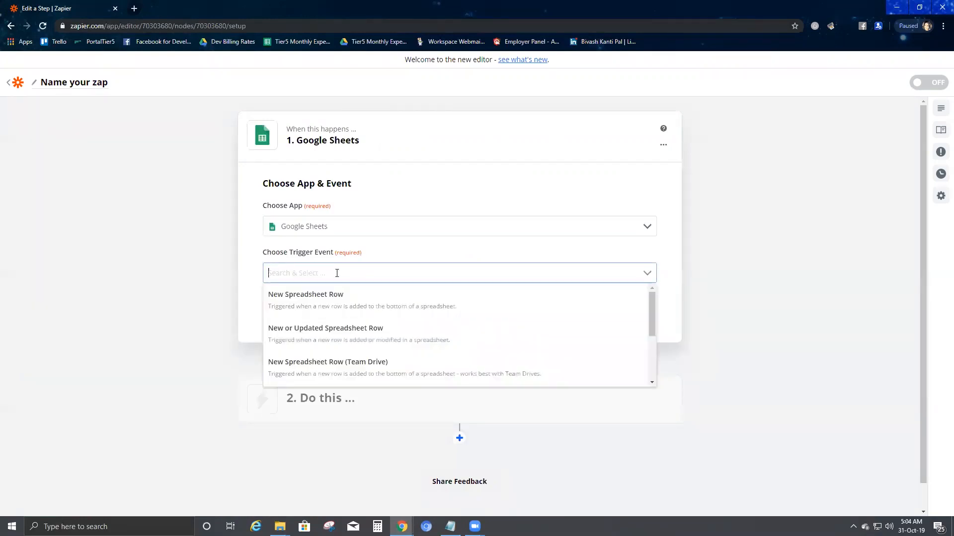
{"action": "left_click", "coordinate": [348, 334]}
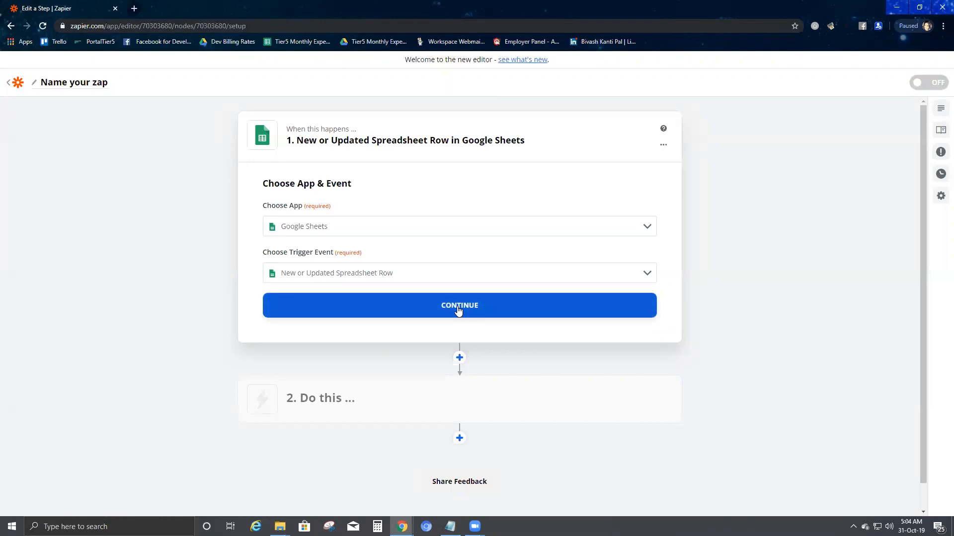
{"action": "left_click", "coordinate": [458, 310]}
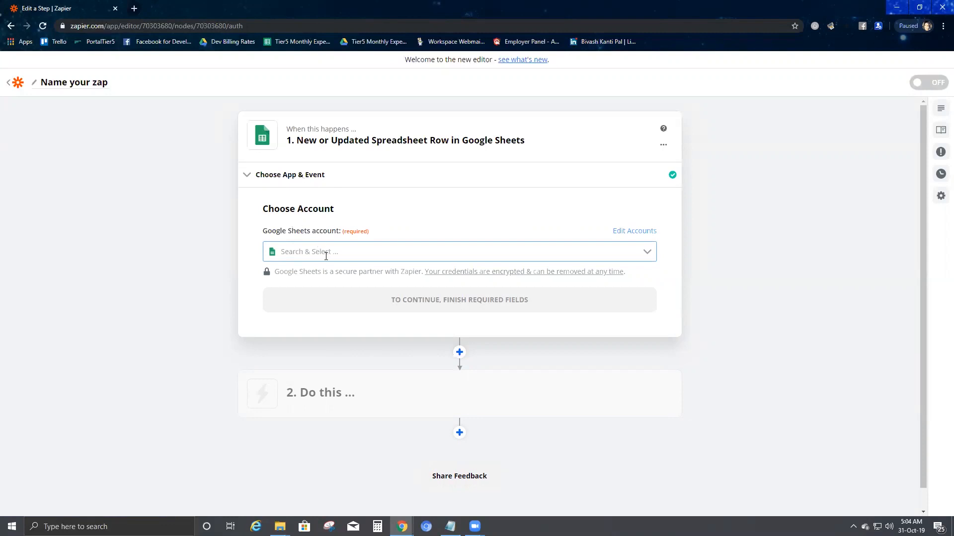
Connect a Google Sheets account to the trigger
{"action": "left_click", "coordinate": [446, 251]}
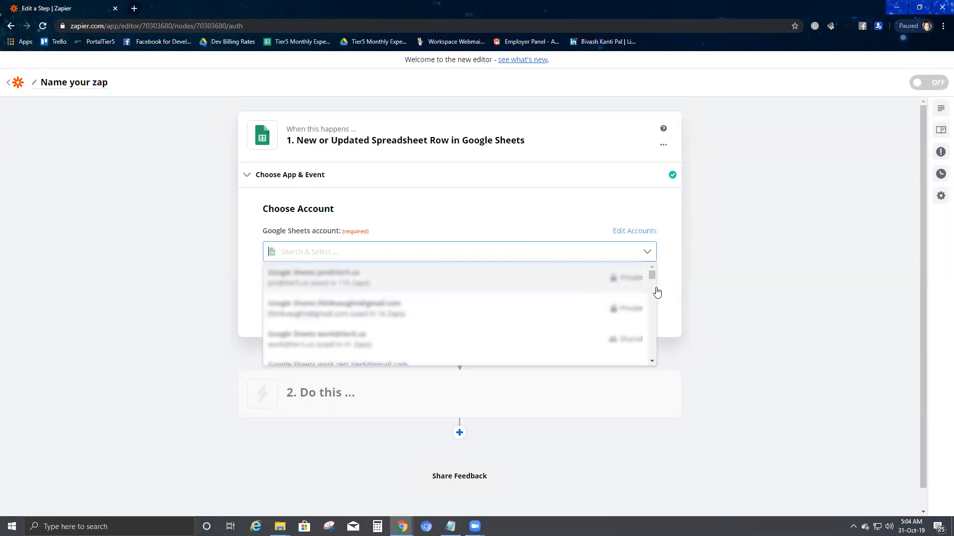
{"action": "left_click_drag", "start_coordinate": [653, 276], "coordinate": [653, 392]}
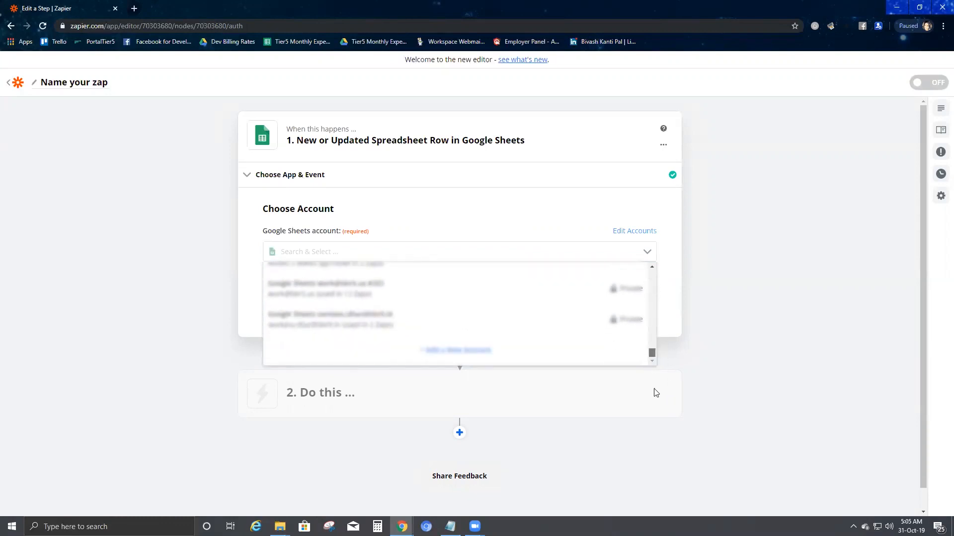
{"action": "left_click", "coordinate": [382, 295]}
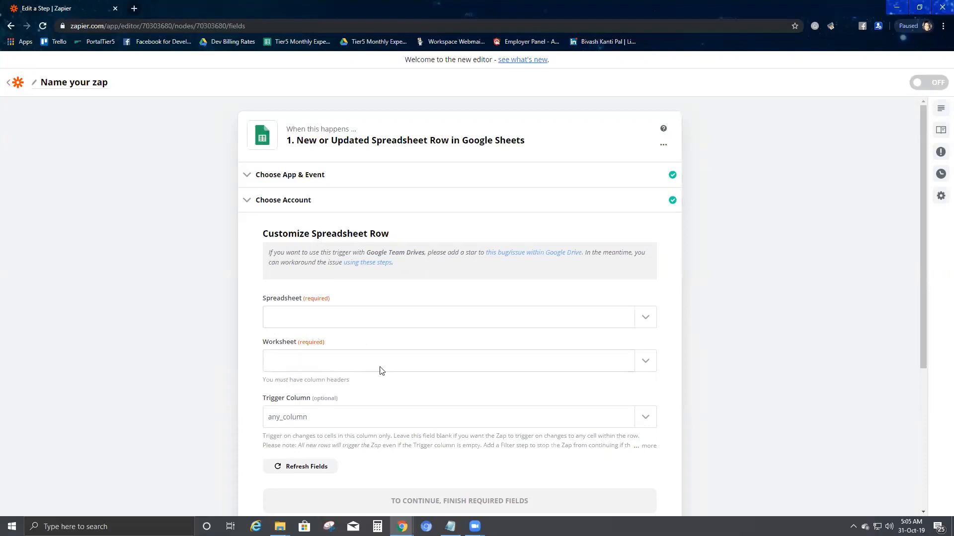
{"action": "scroll", "coordinate": [389, 427], "scroll_direction": "down", "scroll_amount": 1}
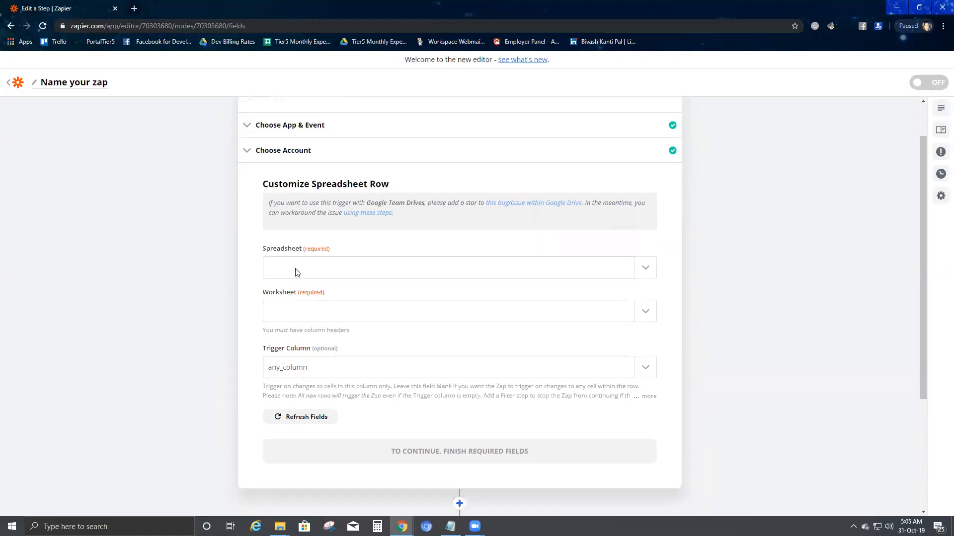
Select the Test_Chris spreadsheet and its Sheet2 worksheet
{"action": "left_click", "coordinate": [373, 275]}
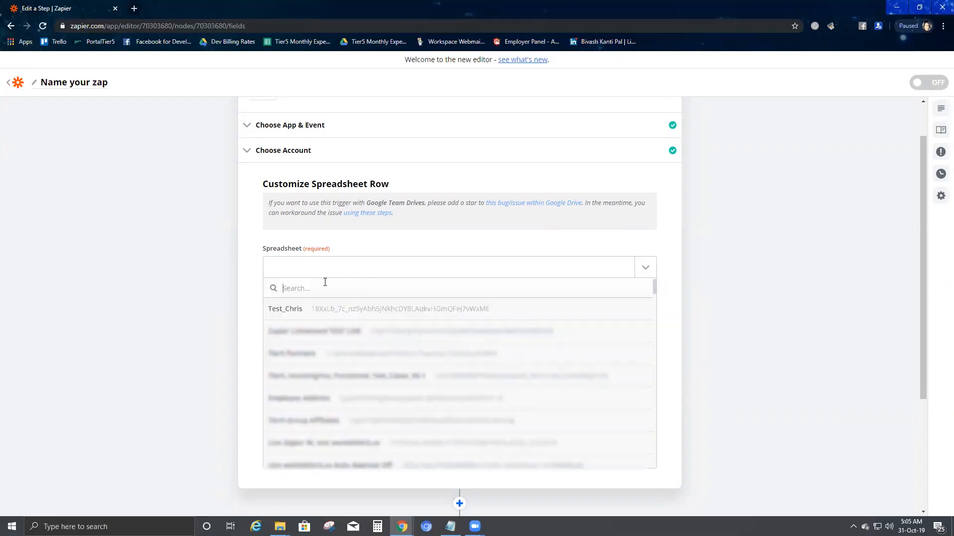
{"action": "left_click", "coordinate": [299, 309]}
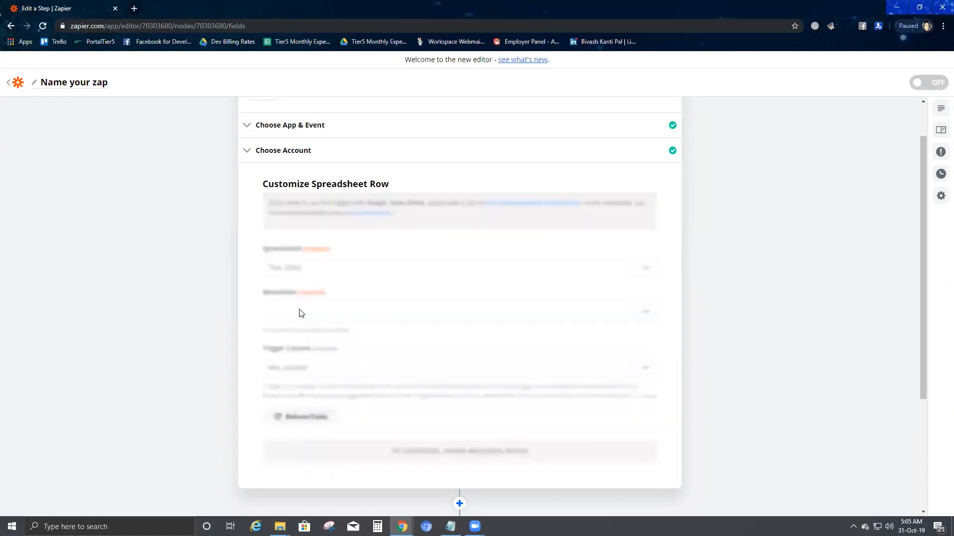
{"action": "left_click", "coordinate": [332, 314]}
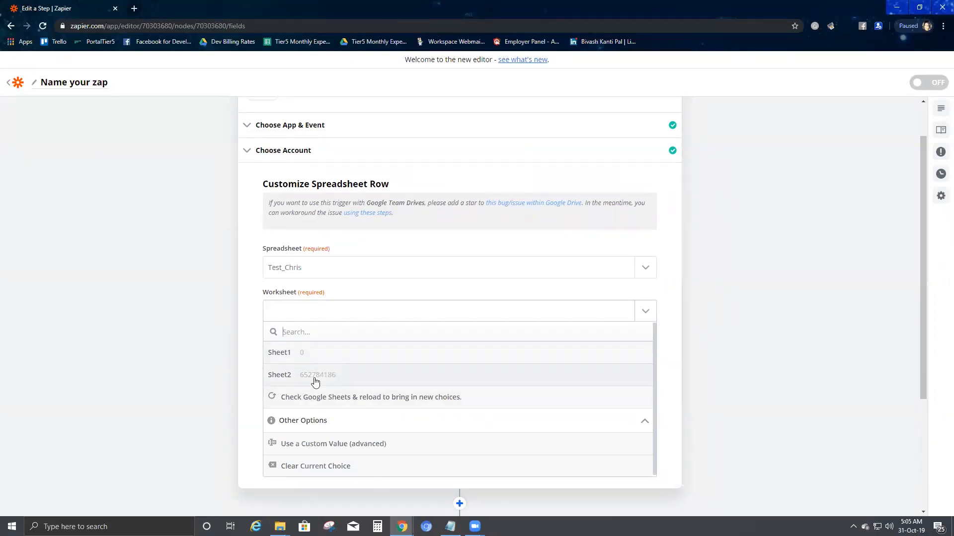
{"action": "double_click", "coordinate": [315, 381]}
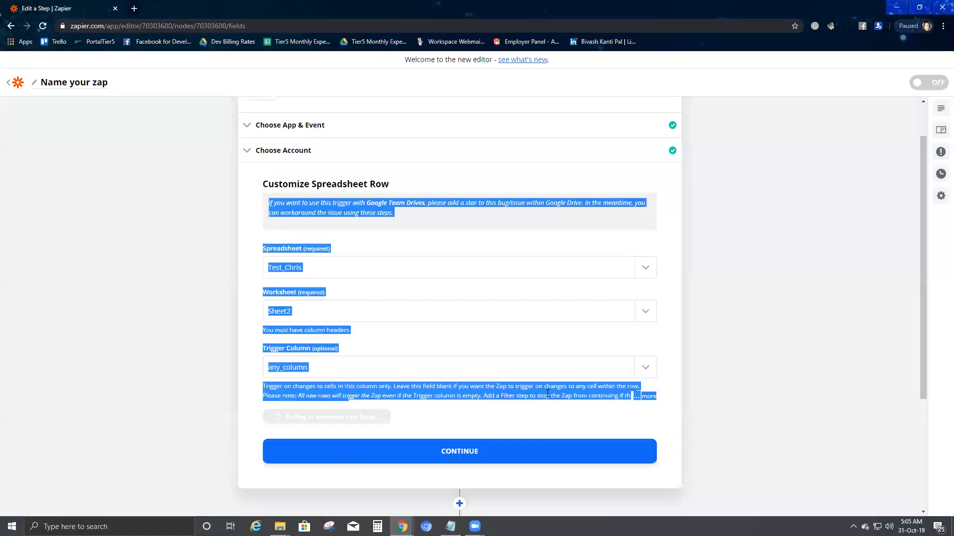
{"action": "left_click", "coordinate": [735, 301]}
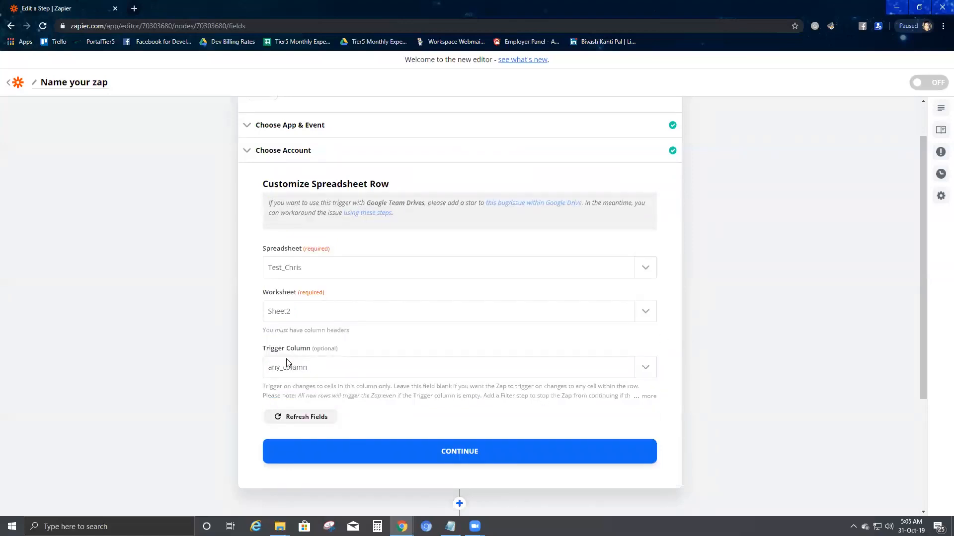
Set Long Links as the trigger column and confirm the row settings
{"action": "left_click", "coordinate": [646, 369]}
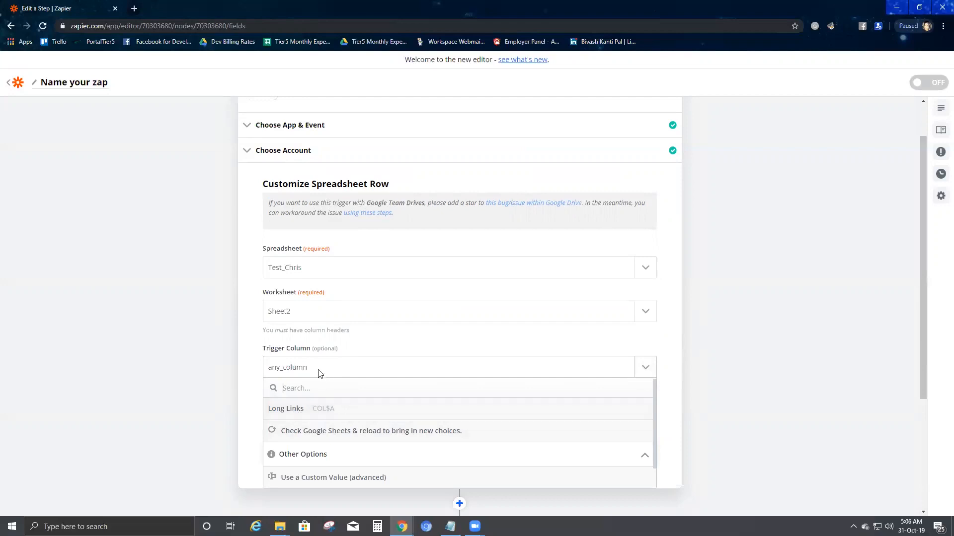
{"action": "left_click", "coordinate": [337, 409]}
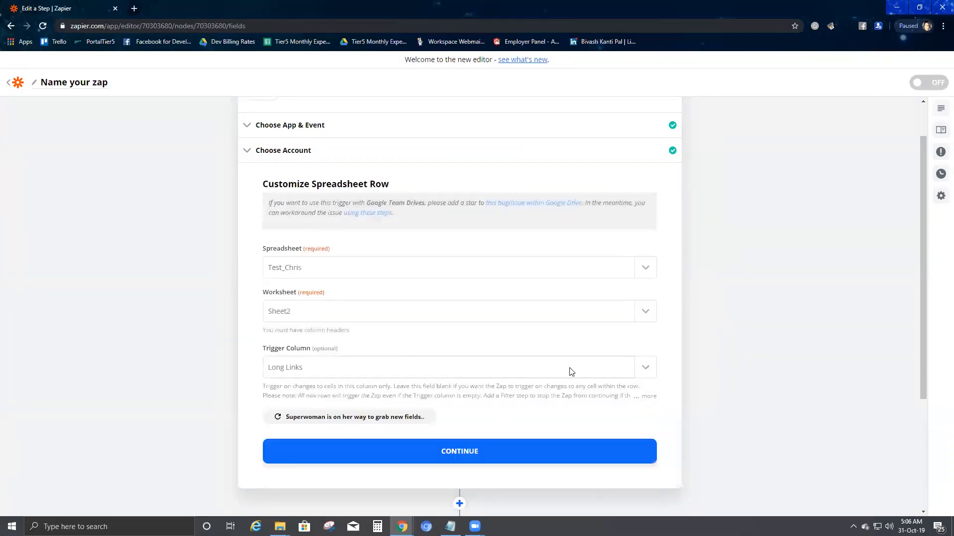
{"action": "left_click", "coordinate": [495, 458]}
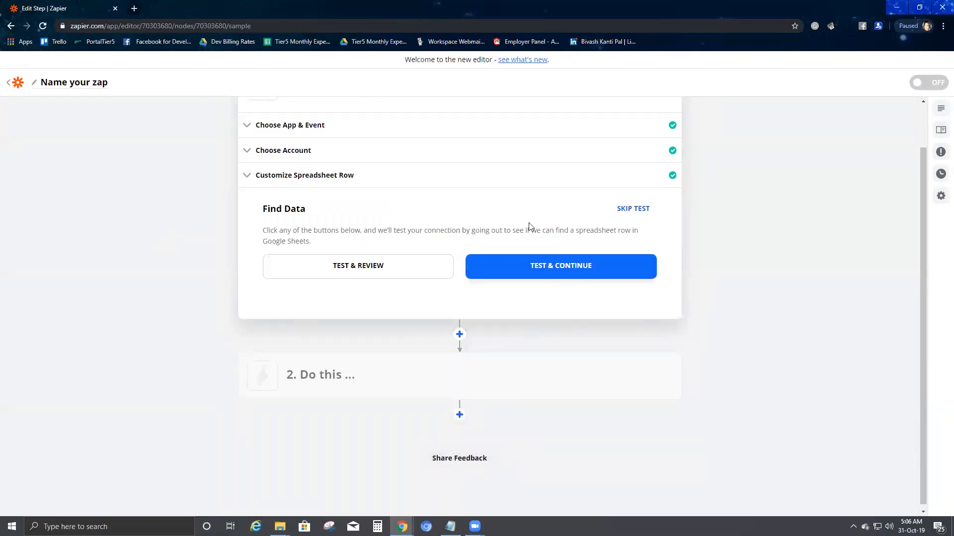
{"action": "scroll", "coordinate": [647, 256], "scroll_direction": "up", "scroll_amount": 1}
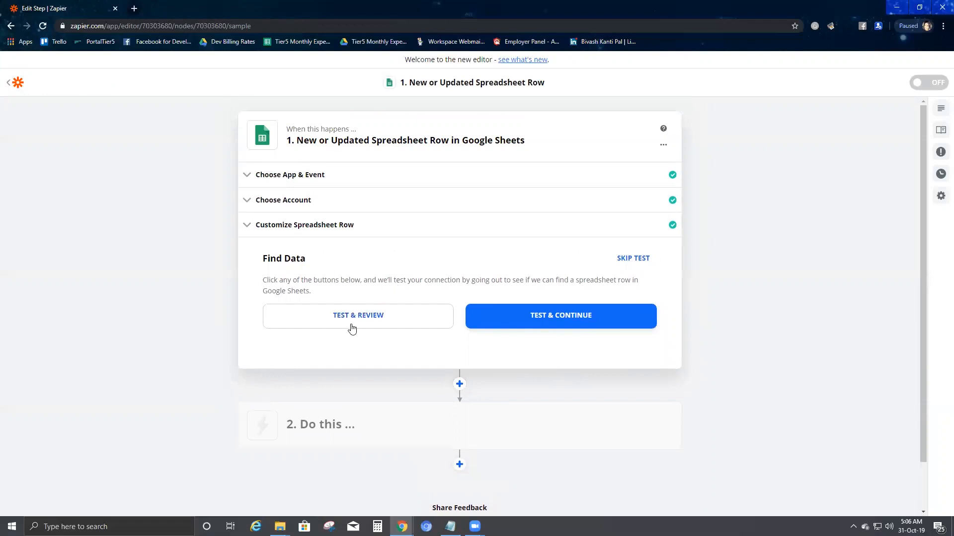
Start the trigger test searching Google Sheets for a sample row
{"action": "left_click", "coordinate": [581, 318]}
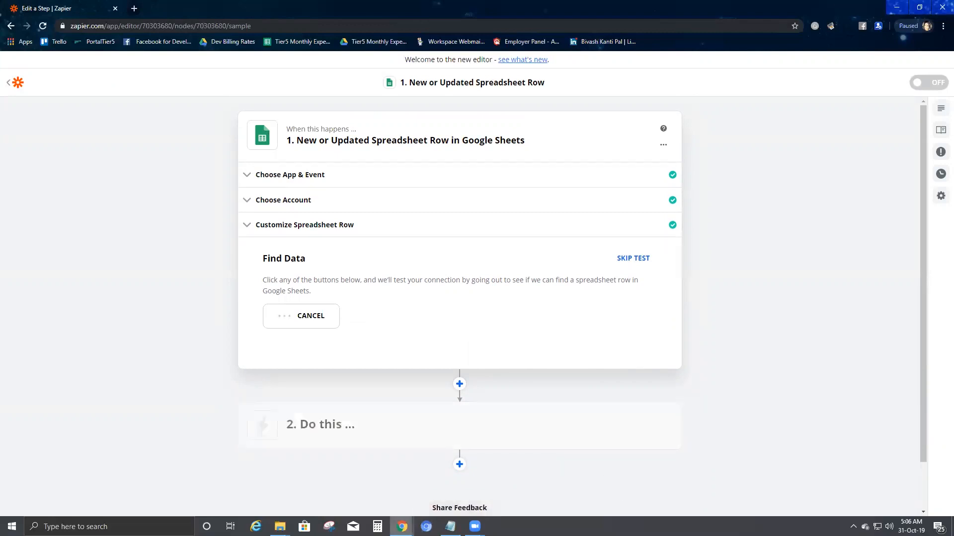
{"action": "mouse_move", "coordinate": [403, 527]}
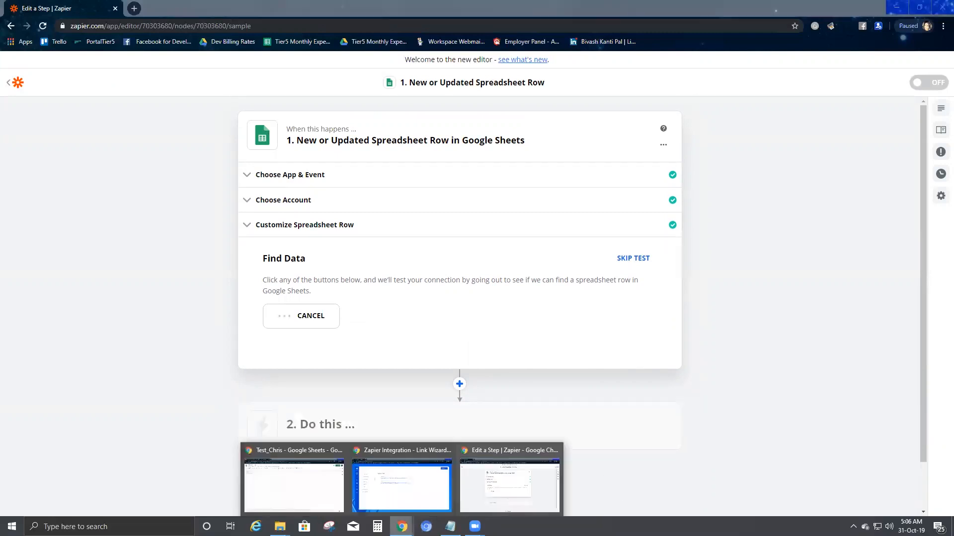
{"action": "left_click", "coordinate": [298, 468]}
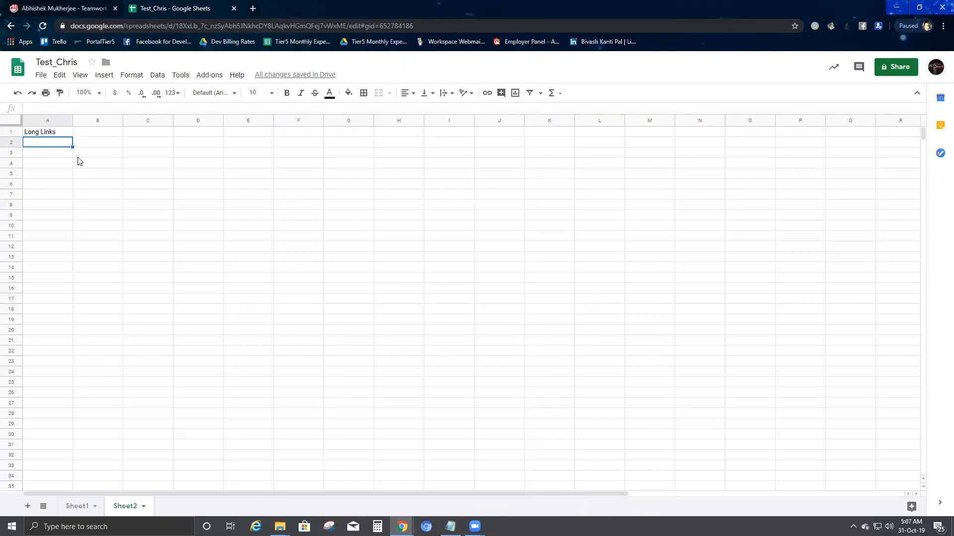
{"action": "left_click", "coordinate": [55, 144]}
{"action": "type", "text": "w"}
{"action": "key", "text": "BackSpace"}
{"action": "type", "text": "https://www"}
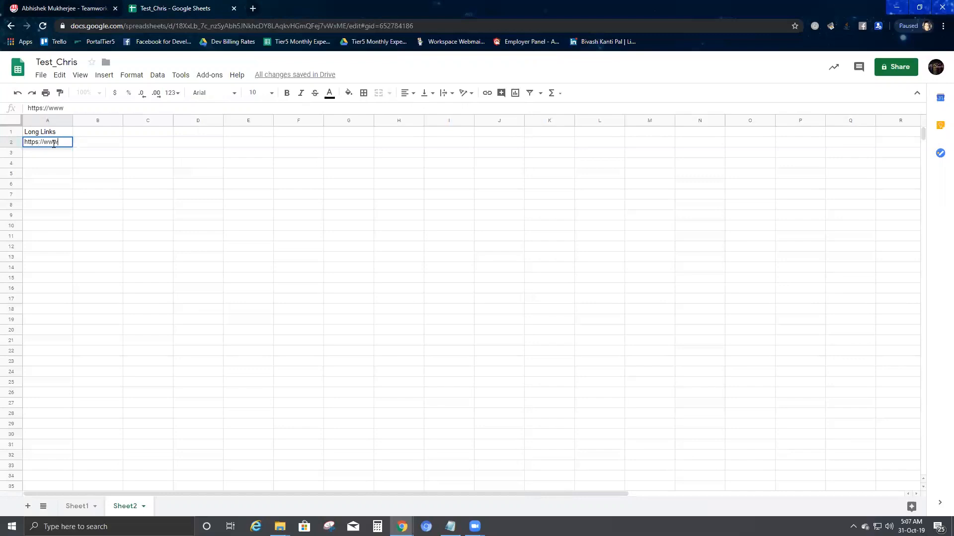
{"action": "type", "text": ".tier5.us"}
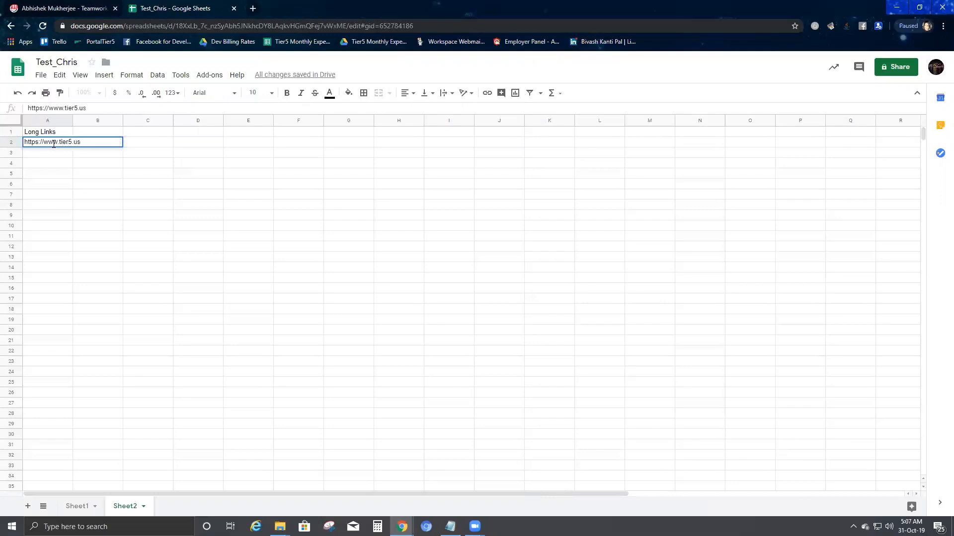
{"action": "key", "text": "Tab"}
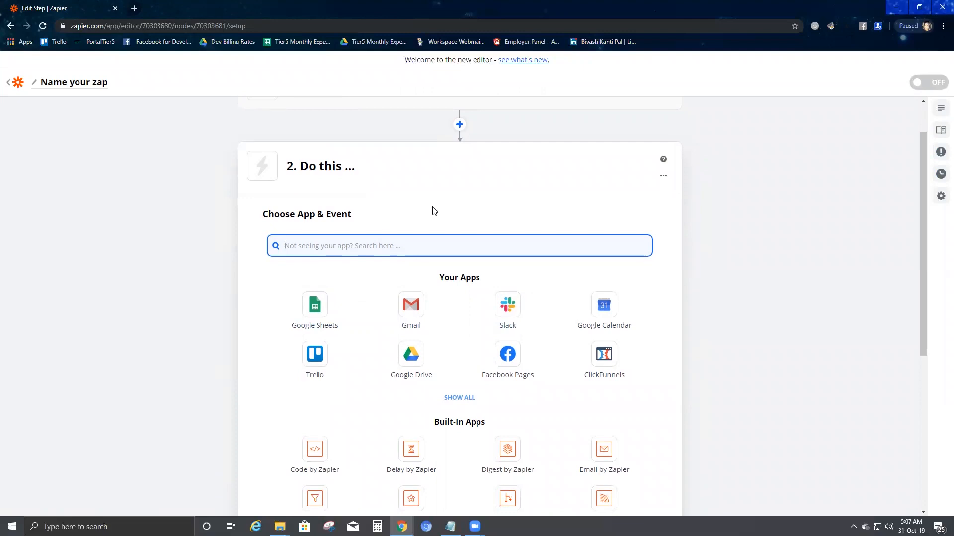
Set the action to Link Wizard (1.0.0) with the Shorten Link Under Group event
{"action": "type", "text": "lin"}
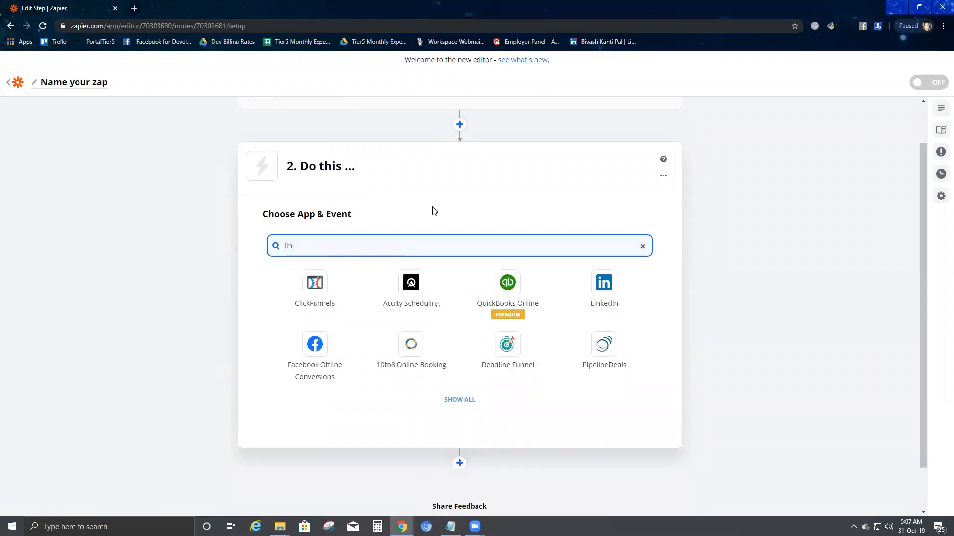
{"action": "type", "text": "kwiza"}
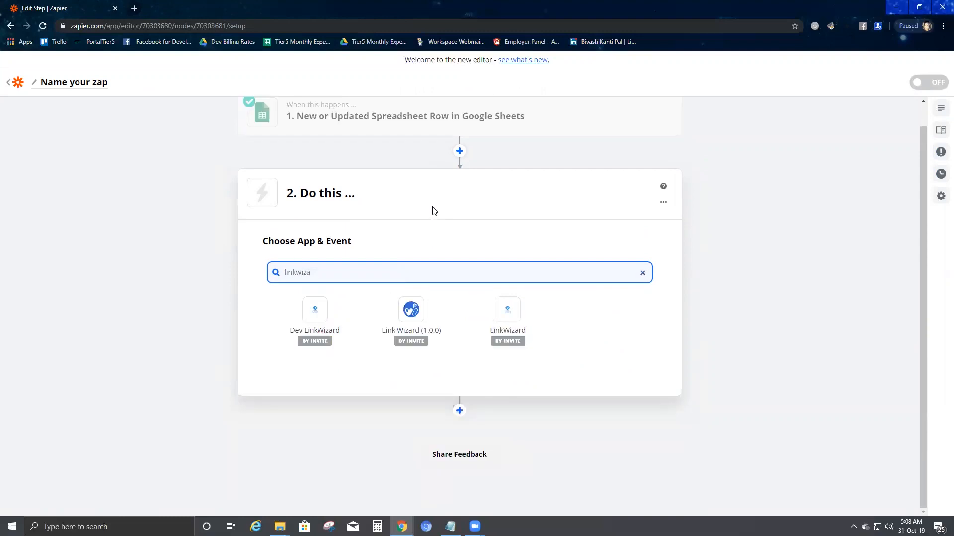
{"action": "left_click", "coordinate": [422, 318]}
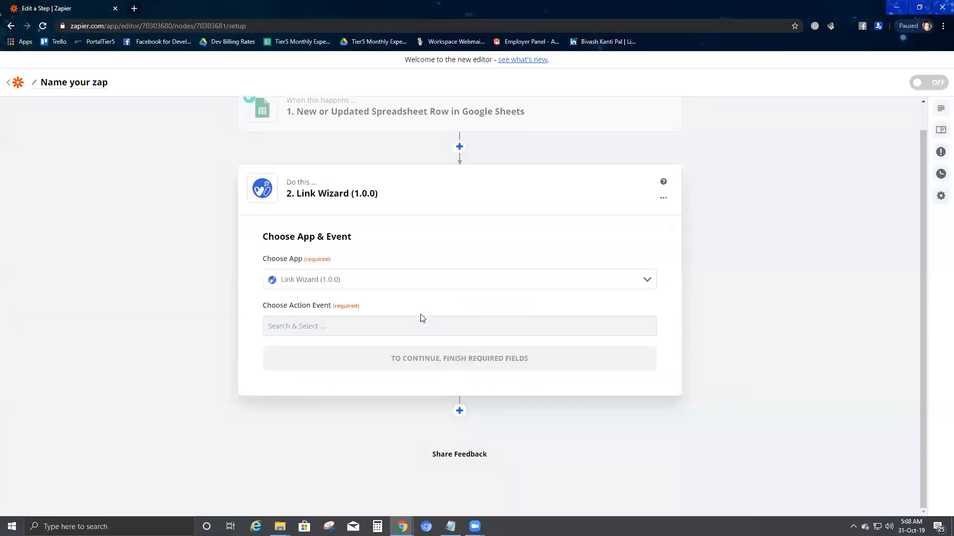
{"action": "left_click", "coordinate": [325, 325]}
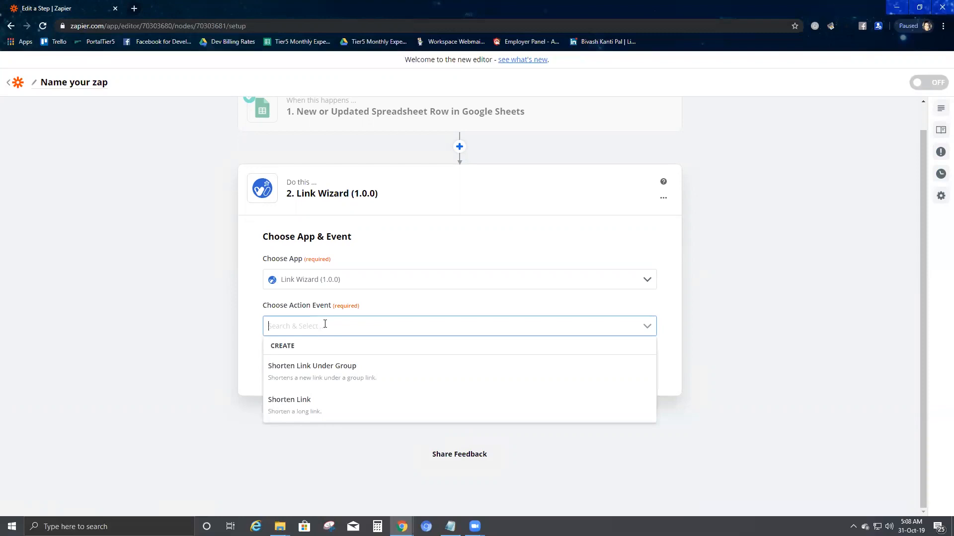
{"action": "left_click", "coordinate": [343, 377]}
{"action": "left_click", "coordinate": [447, 367]}
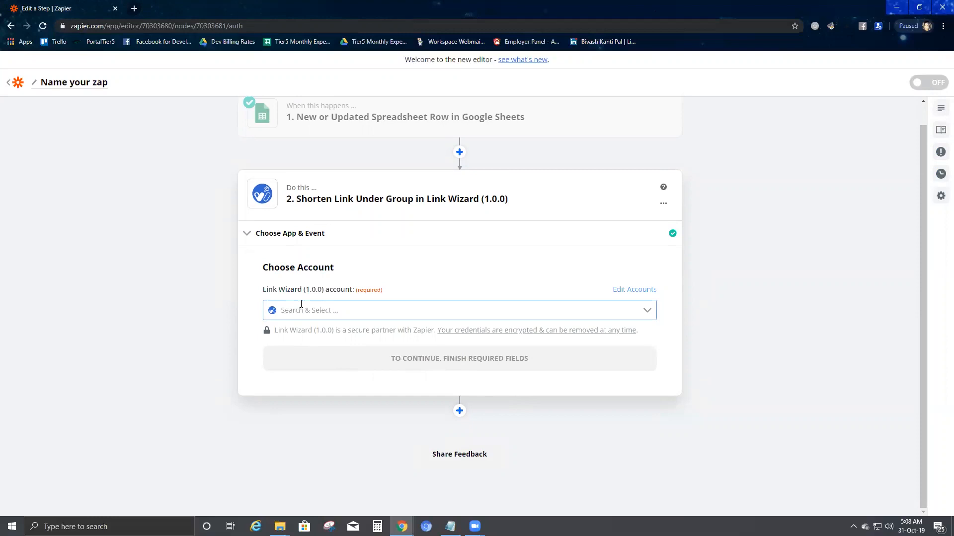
Connect the existing Link Wizard account to the action step
{"action": "left_click", "coordinate": [373, 313]}
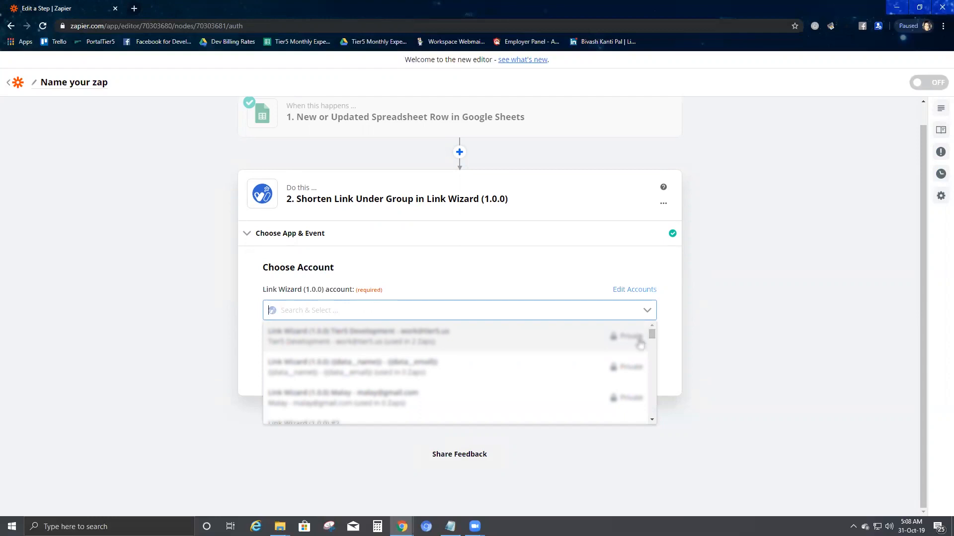
{"action": "left_click_drag", "start_coordinate": [651, 335], "coordinate": [651, 447]}
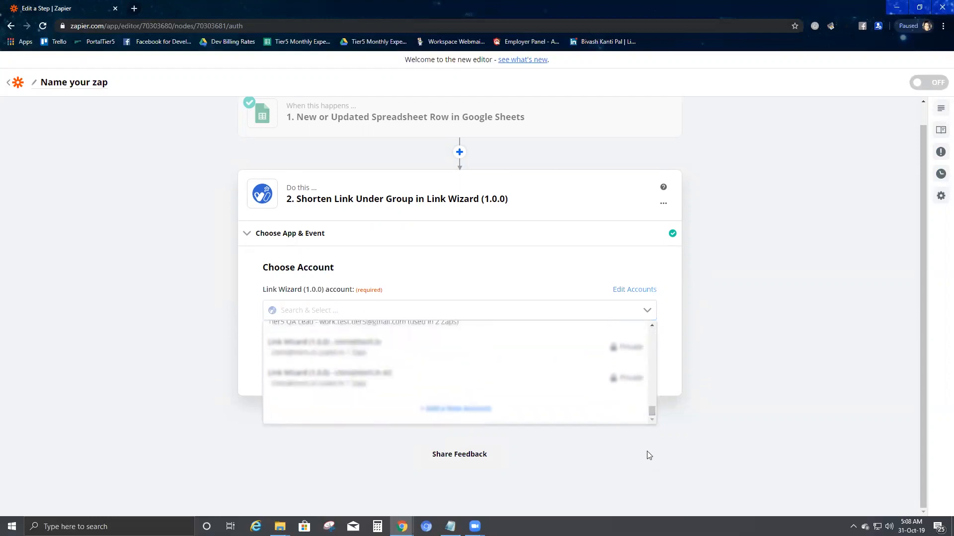
{"action": "left_click", "coordinate": [652, 325]}
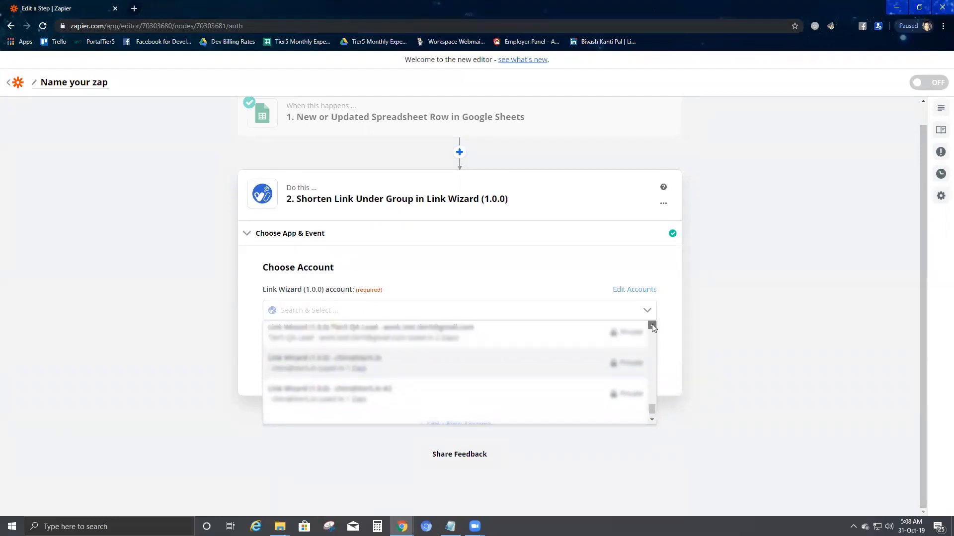
{"action": "left_click", "coordinate": [652, 325]}
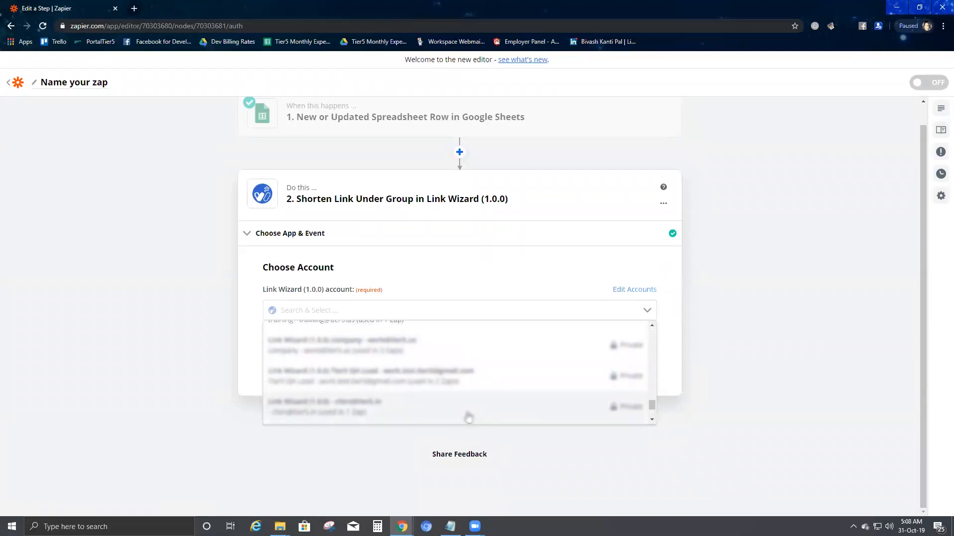
{"action": "left_click", "coordinate": [468, 417]}
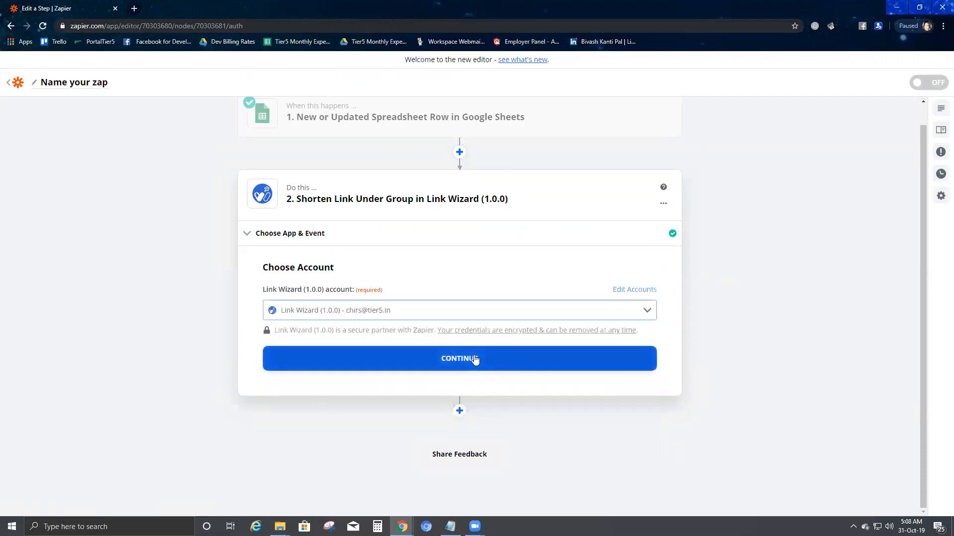
{"action": "left_click", "coordinate": [474, 359]}
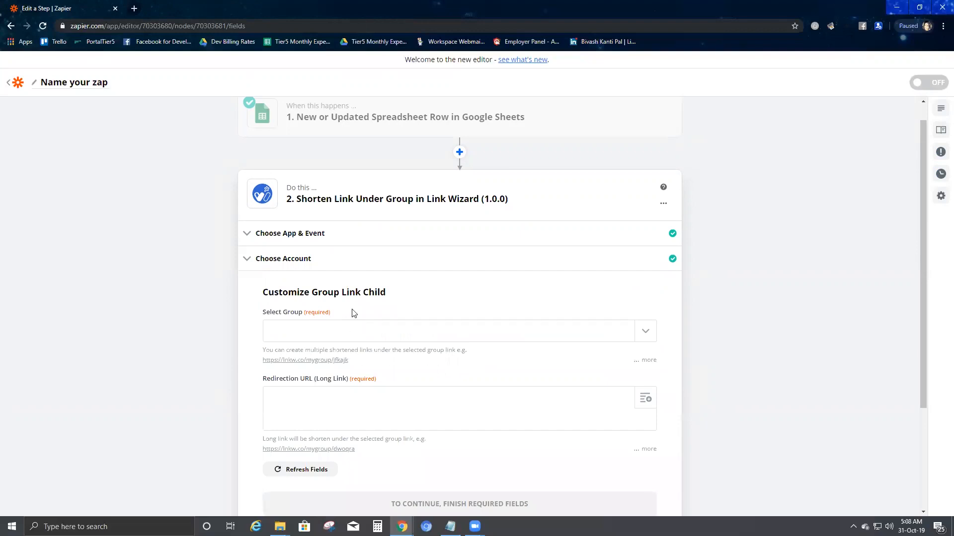
Choose group Test_Group Link and map the Long Links column as the Redirection URL
{"action": "left_click", "coordinate": [340, 336]}
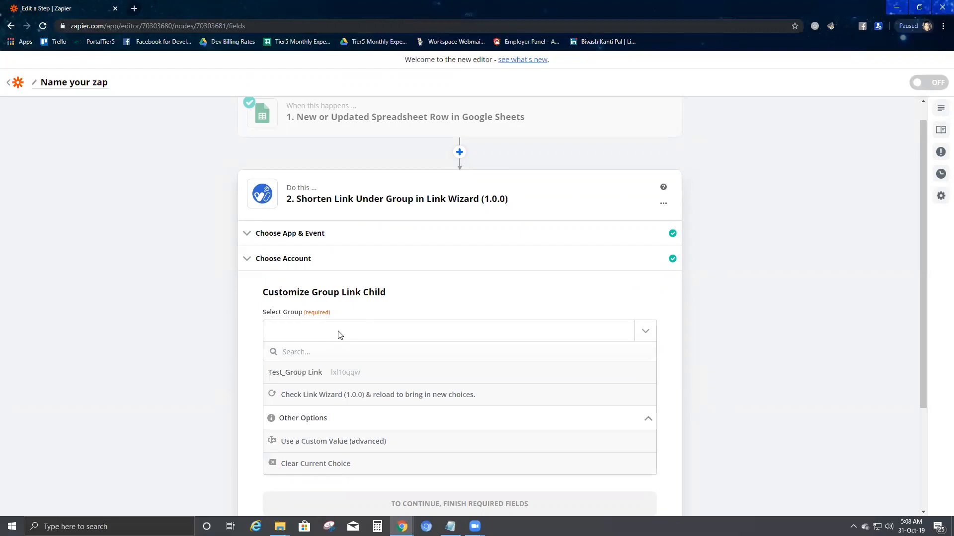
{"action": "left_click", "coordinate": [312, 379]}
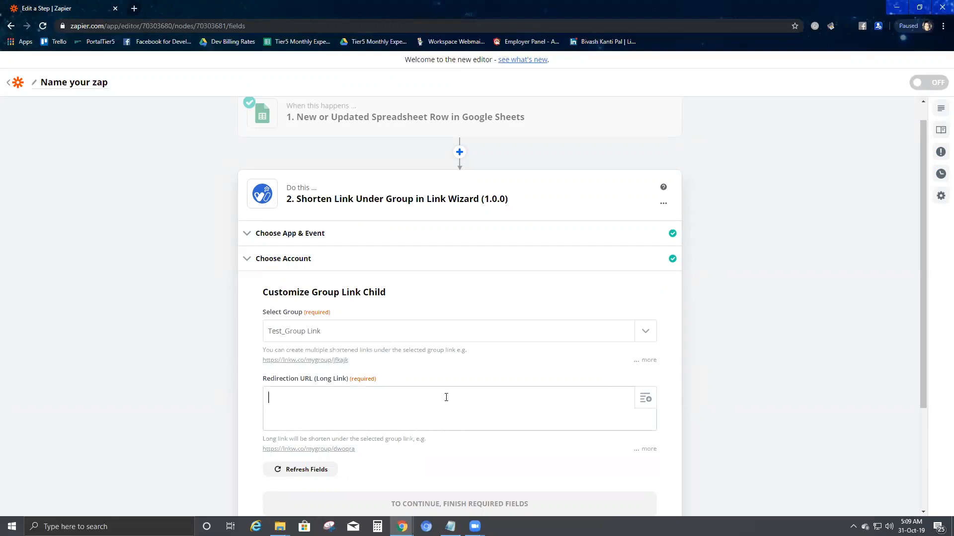
{"action": "scroll", "coordinate": [497, 403], "scroll_direction": "down", "scroll_amount": 1}
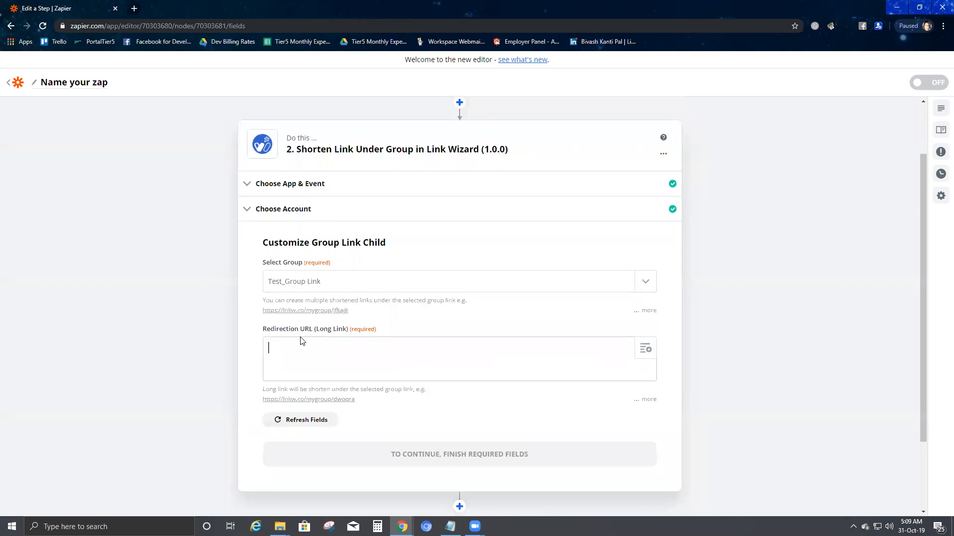
{"action": "left_click", "coordinate": [645, 350]}
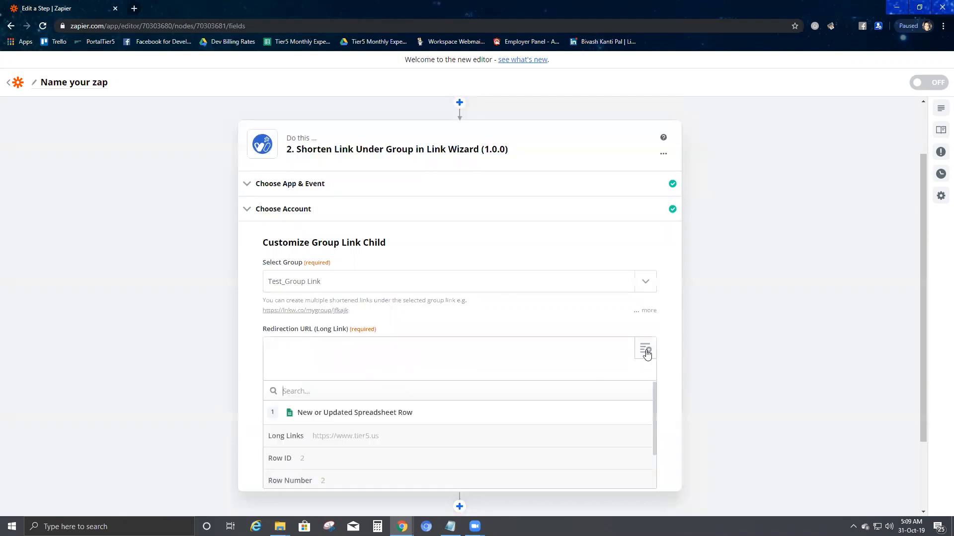
{"action": "left_click", "coordinate": [391, 440]}
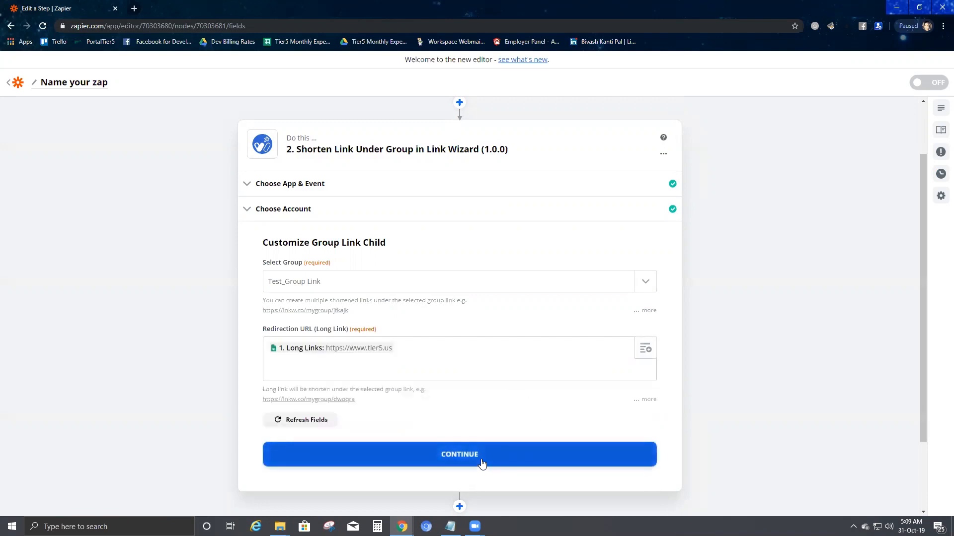
{"action": "left_click", "coordinate": [481, 464]}
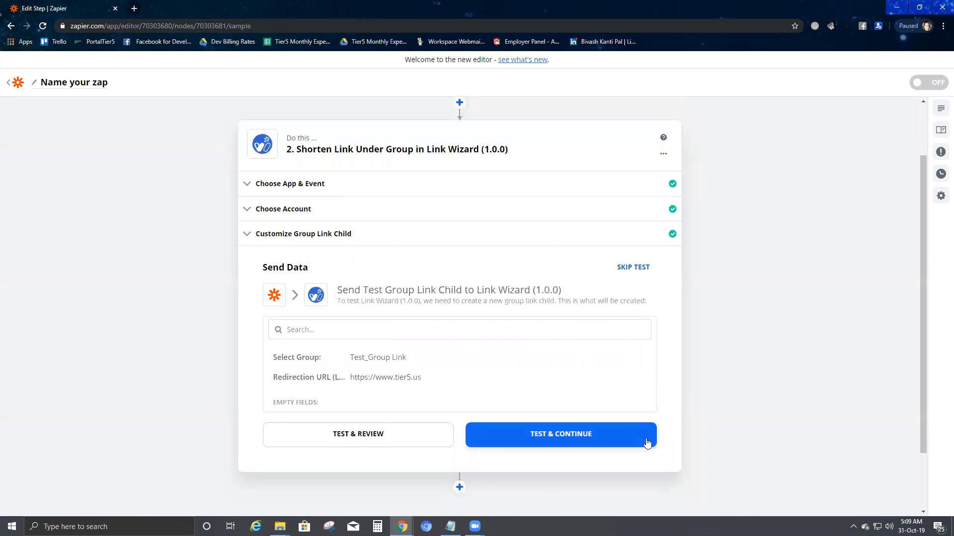
{"action": "left_click", "coordinate": [556, 439]}
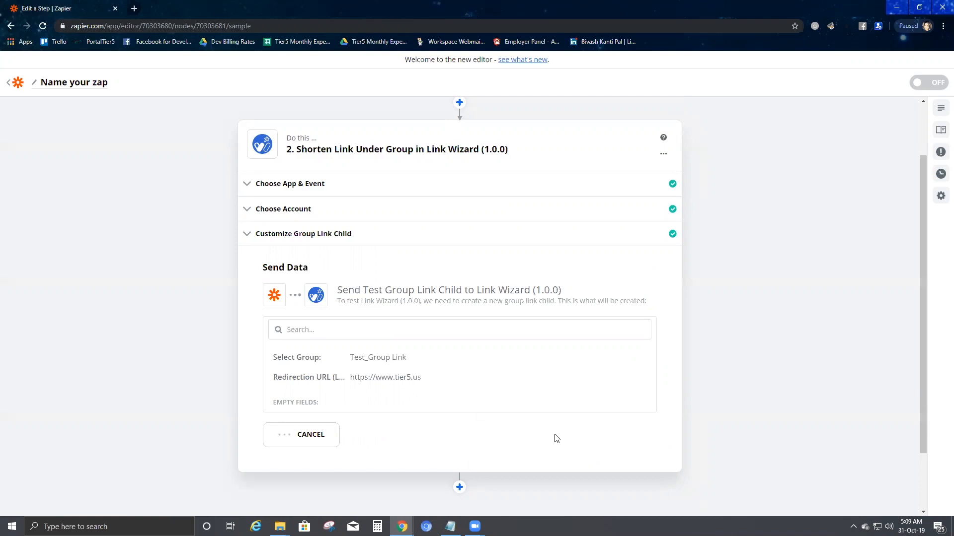
{"action": "scroll", "coordinate": [403, 334], "scroll_direction": "down", "scroll_amount": 1}
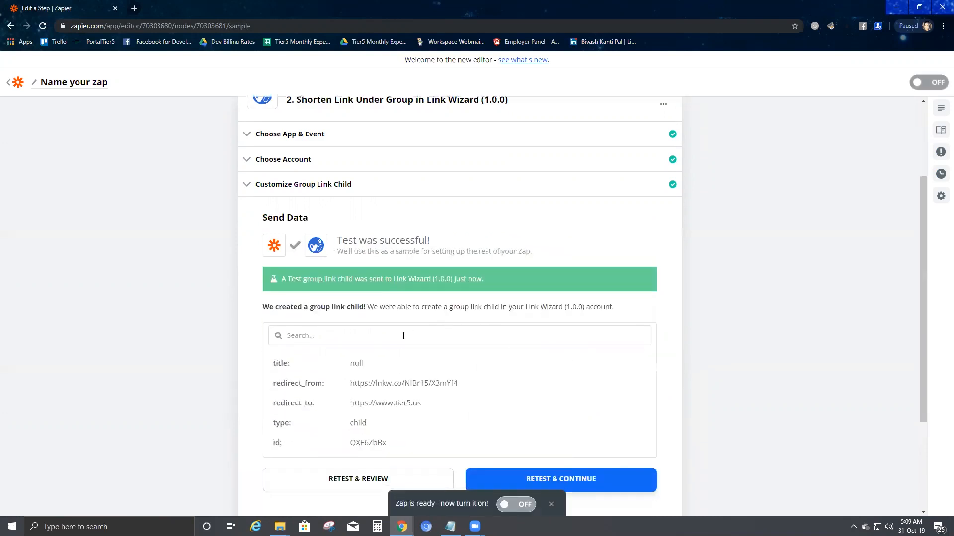
{"action": "scroll", "coordinate": [521, 362], "scroll_direction": "down", "scroll_amount": 1}
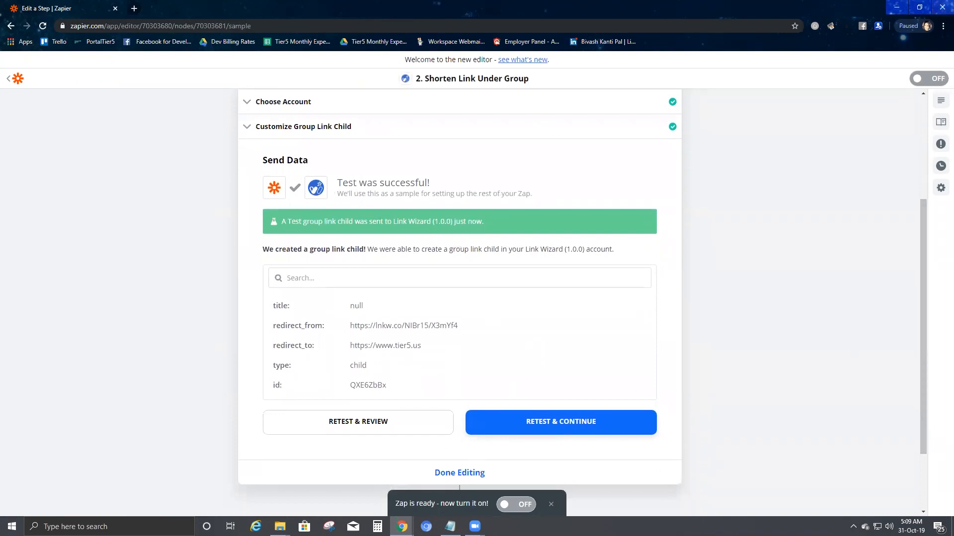
{"action": "left_click", "coordinate": [403, 527]}
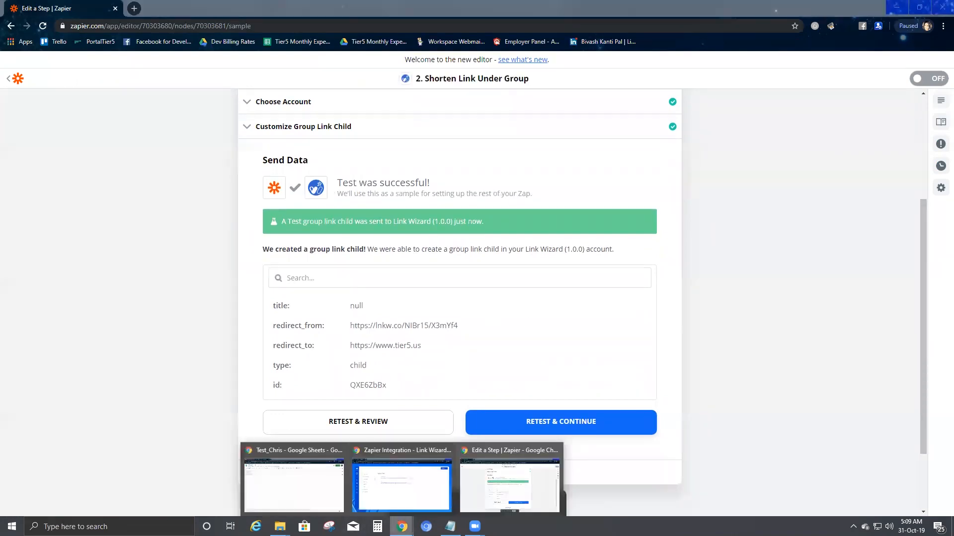
{"action": "left_click", "coordinate": [398, 499]}
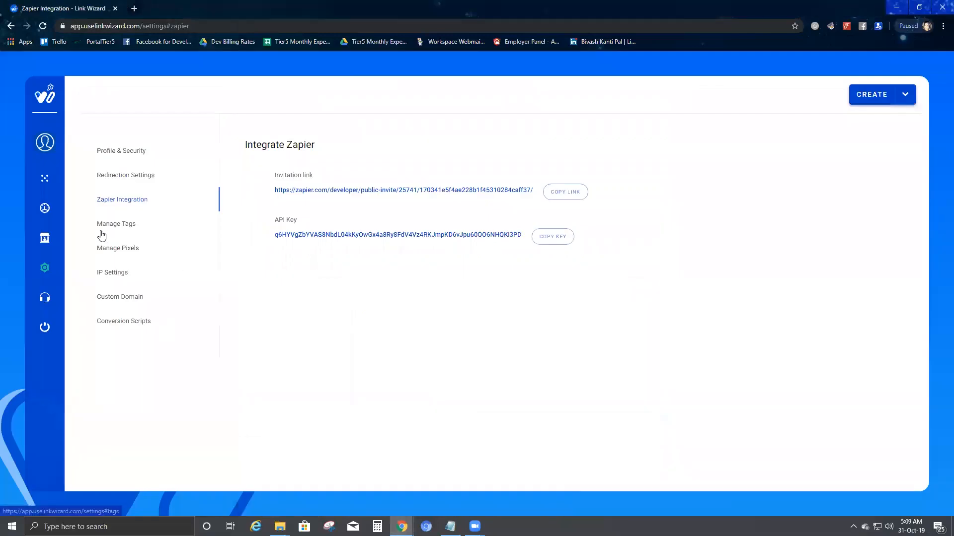
{"action": "left_click", "coordinate": [44, 209]}
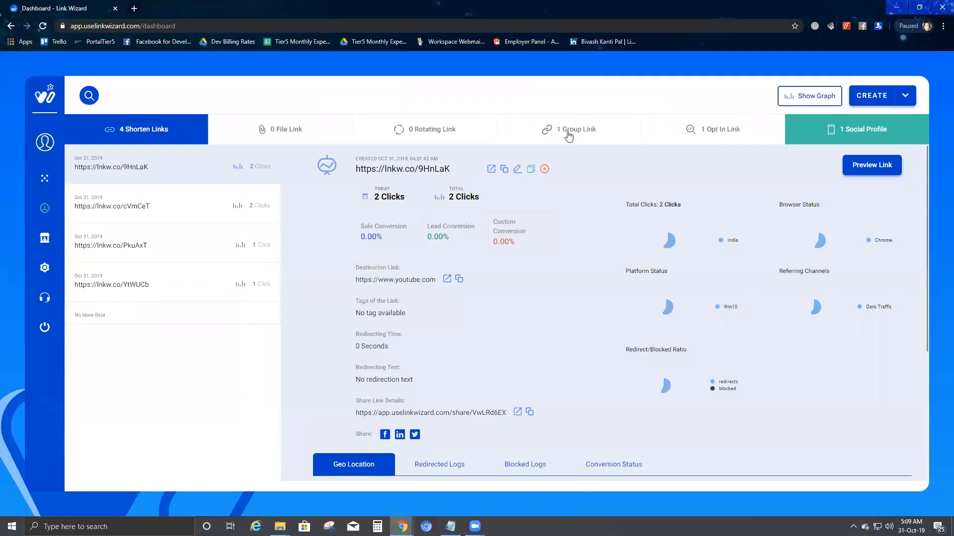
{"action": "left_click", "coordinate": [580, 130]}
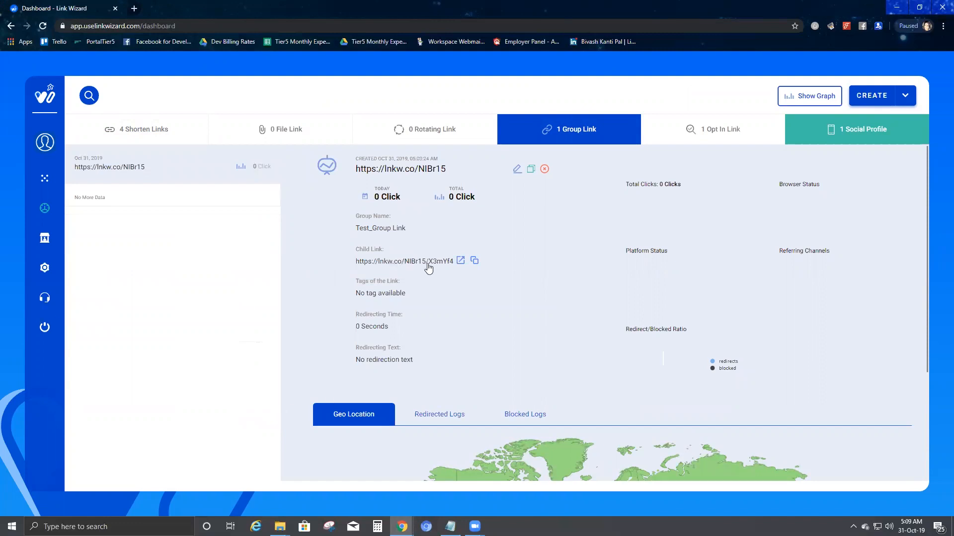
{"action": "left_click_drag", "start_coordinate": [346, 260], "coordinate": [457, 267]}
{"action": "key", "text": "ctrl+c"}
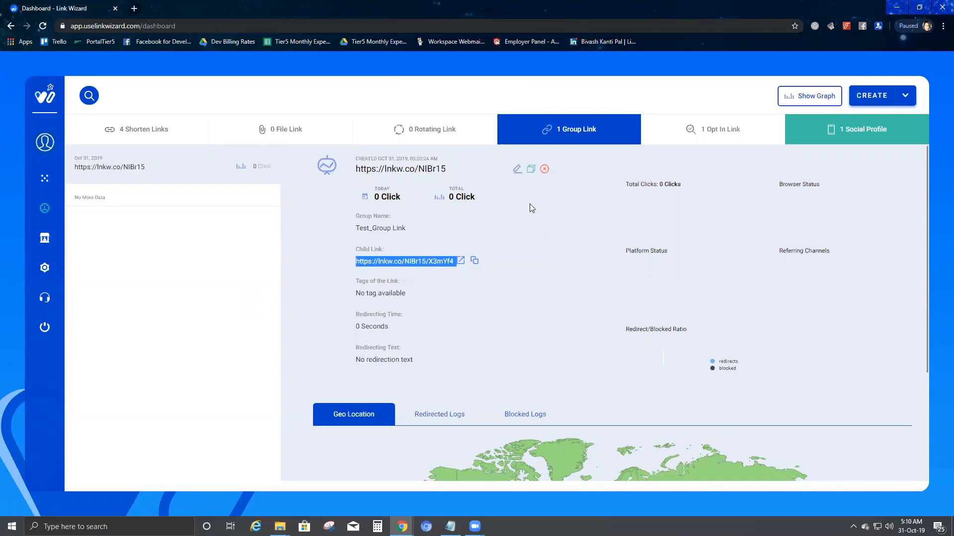
{"action": "left_click", "coordinate": [524, 308]}
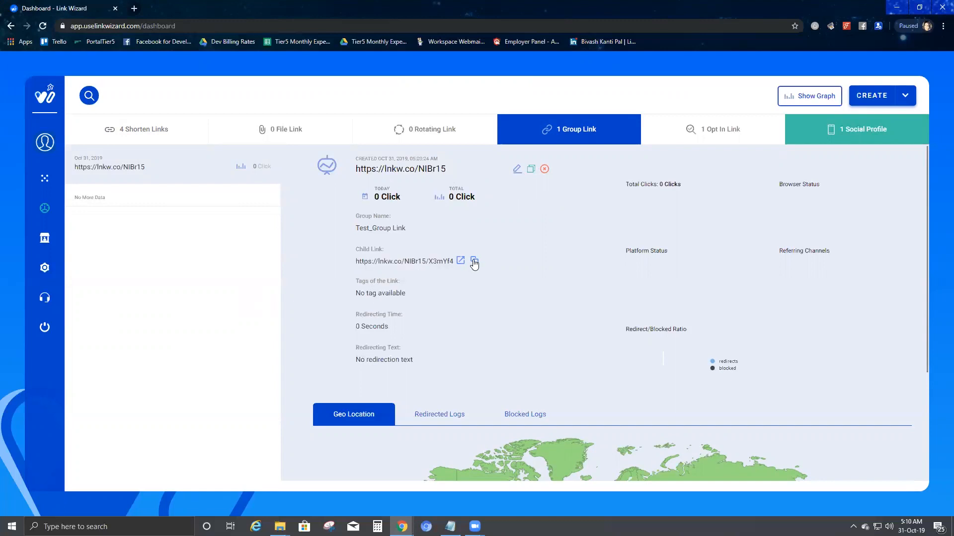
Open the copied child link in a new tab to confirm it reaches Tier5, then return to Test_Chris
{"action": "left_click", "coordinate": [134, 8]}
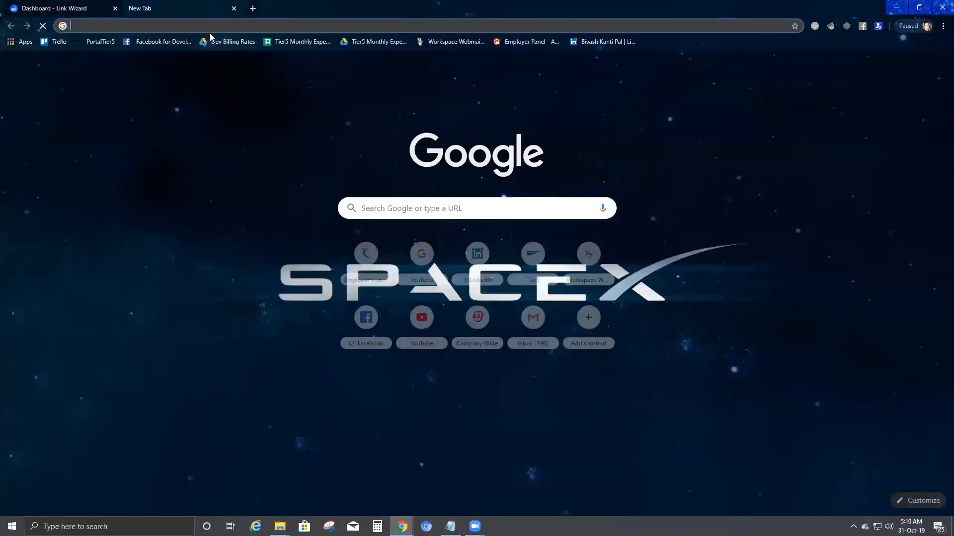
{"action": "key", "text": "ctrl+v"}
{"action": "key", "text": "Return"}
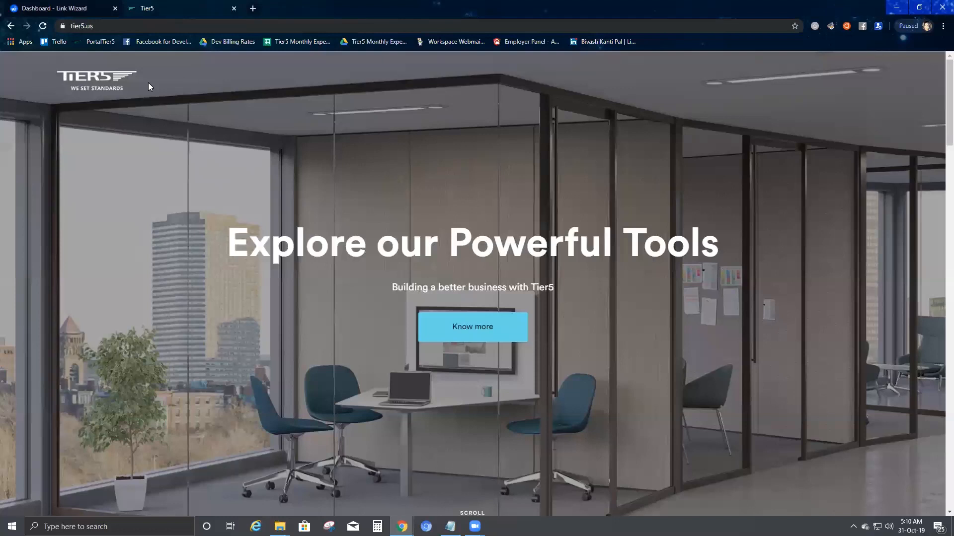
{"action": "left_click", "coordinate": [234, 8]}
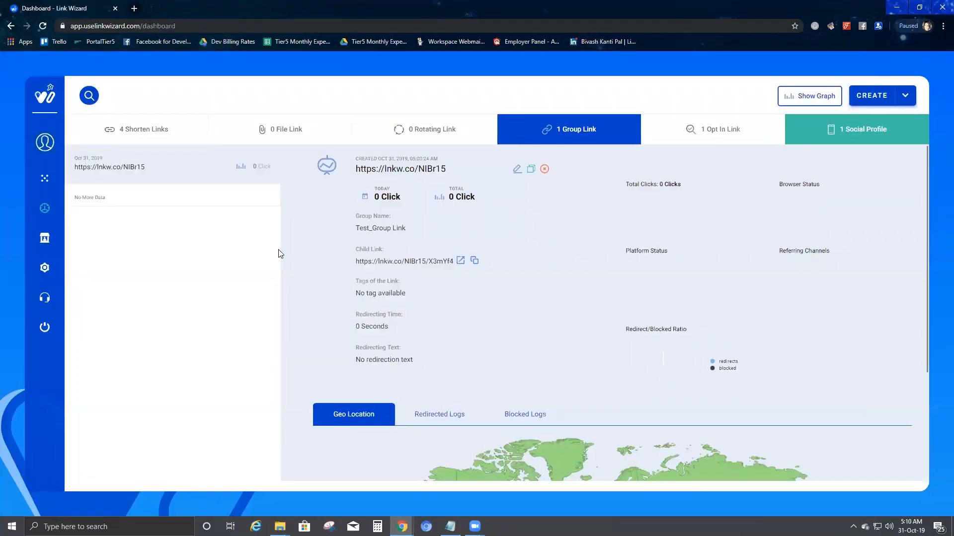
{"action": "key", "text": "alt+Tab"}
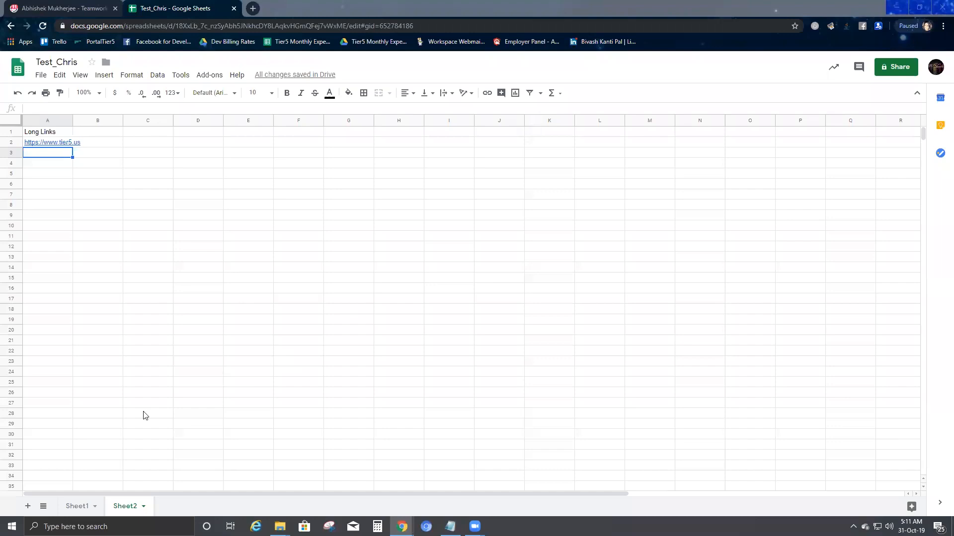
{"action": "left_click", "coordinate": [62, 154]}
{"action": "double_click", "coordinate": [62, 153]}
{"action": "type", "text": "htt"}
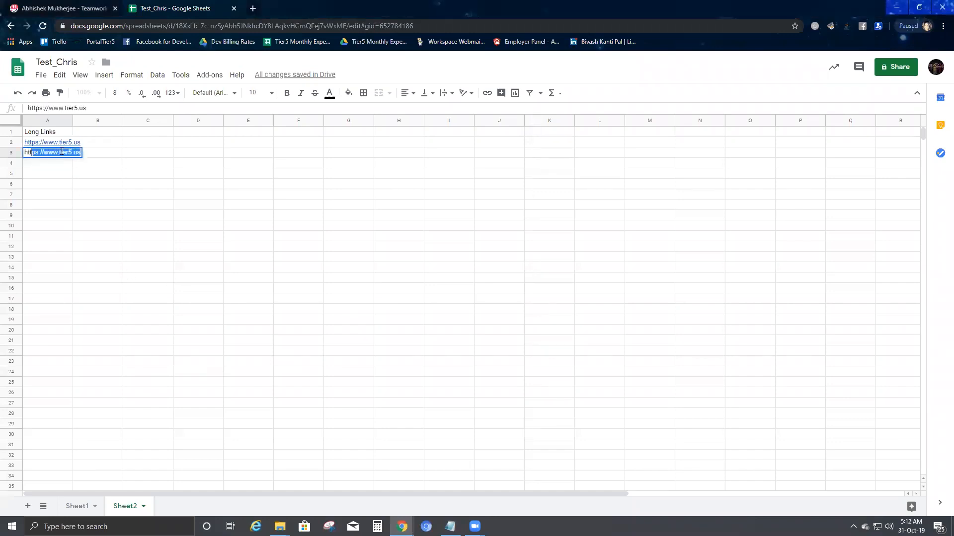
{"action": "type", "text": "ps://www.facebo"}
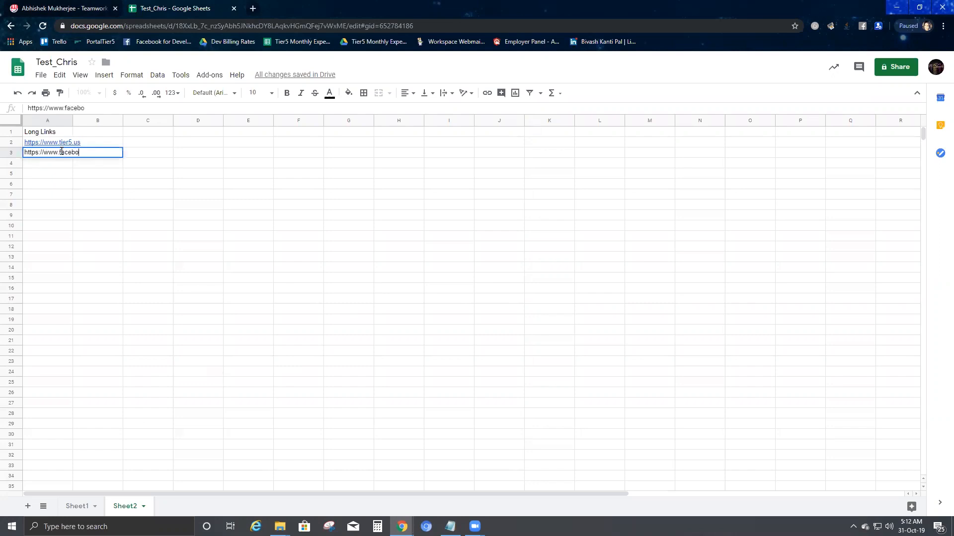
{"action": "type", "text": "ok.com"}
{"action": "key", "text": "Tab"}
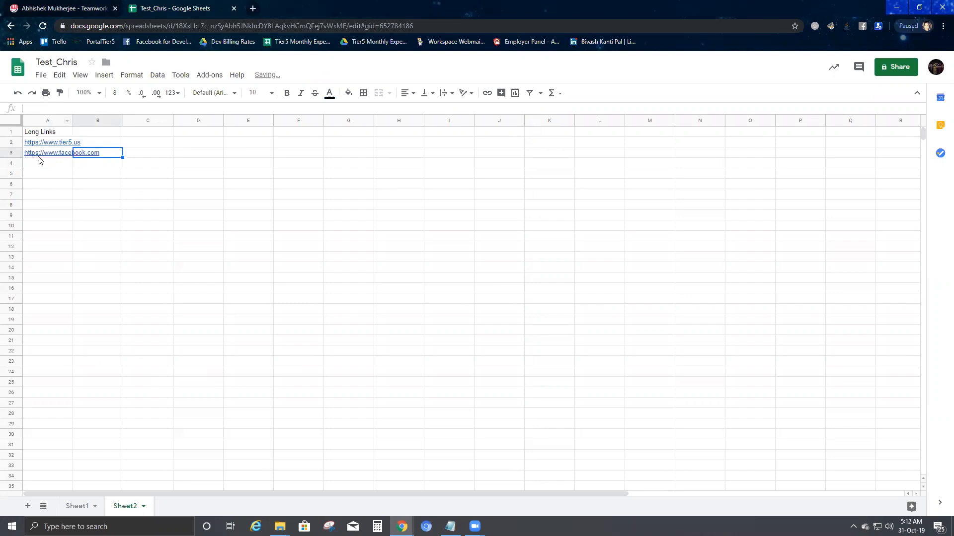
{"action": "left_click", "coordinate": [38, 163]}
{"action": "type", "text": "htt"}
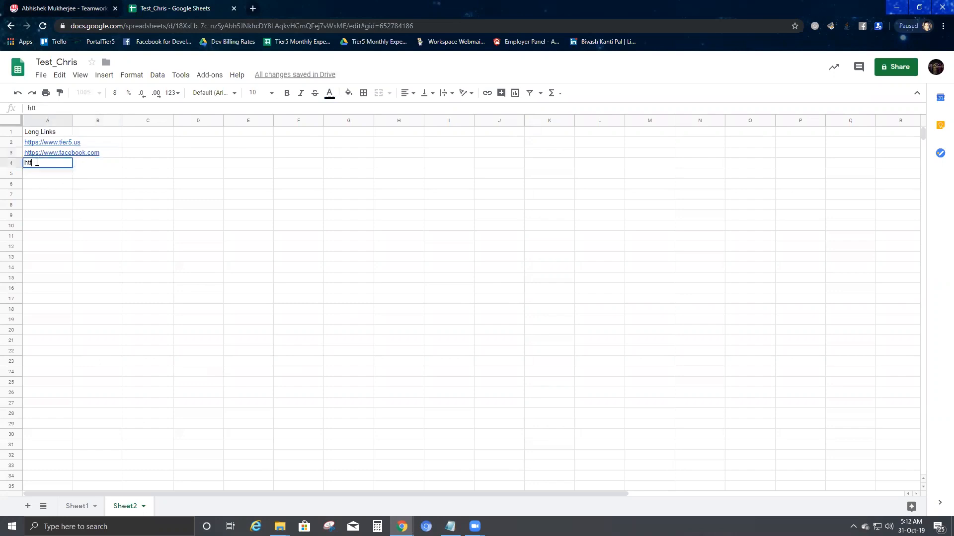
{"action": "type", "text": "ps://www.youtu"}
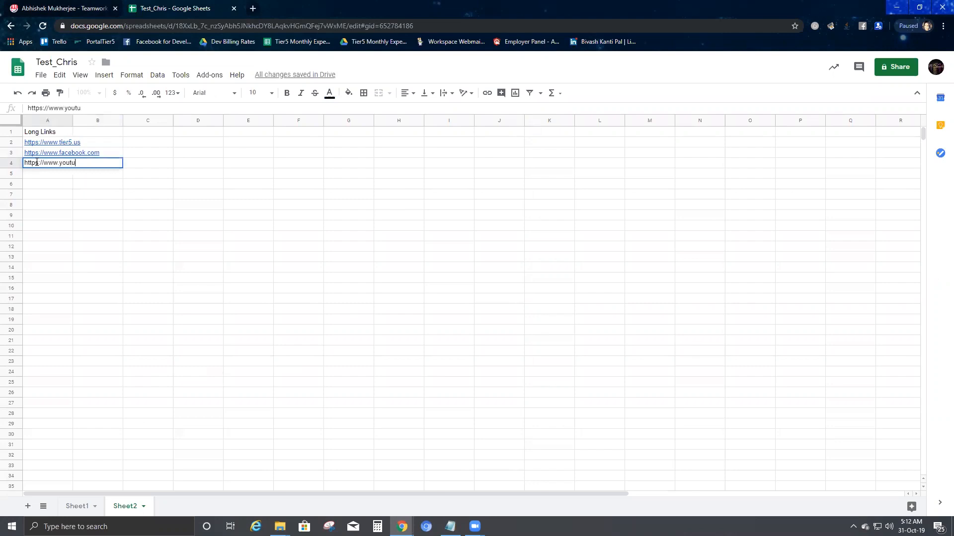
{"action": "type", "text": "be.com"}
{"action": "key", "text": "Tab"}
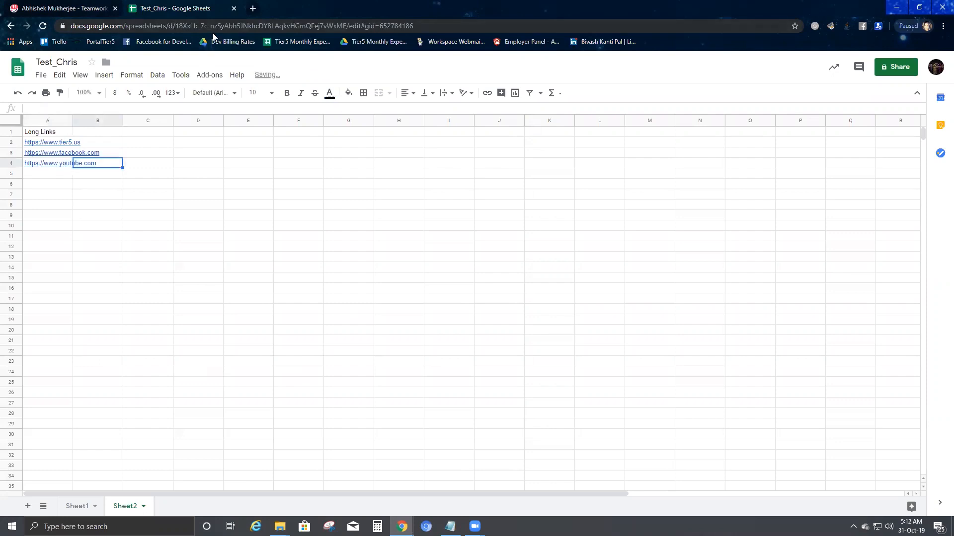
{"action": "key", "text": "alt+Tab"}
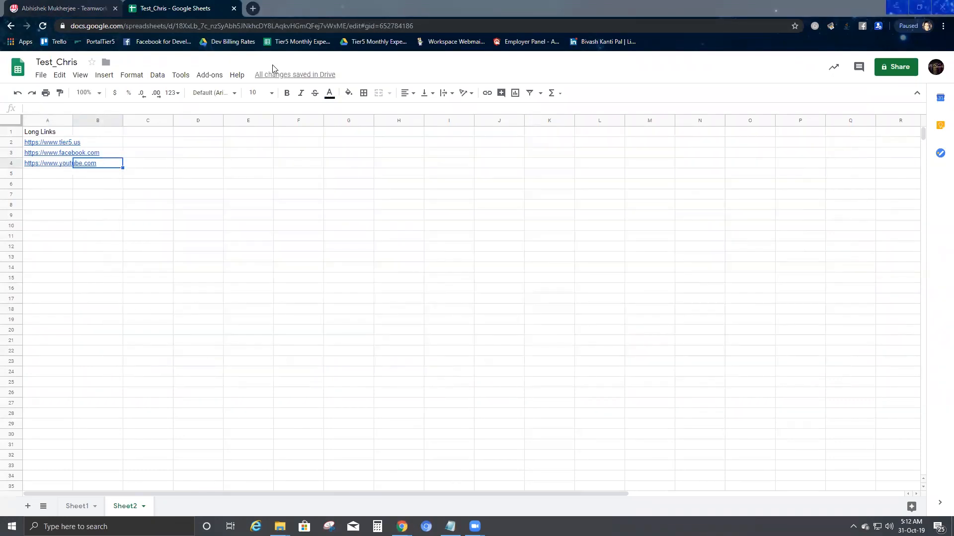
{"action": "key", "text": "alt+Tab"}
{"action": "key", "text": "Tab"}
{"action": "key", "text": "Tab"}
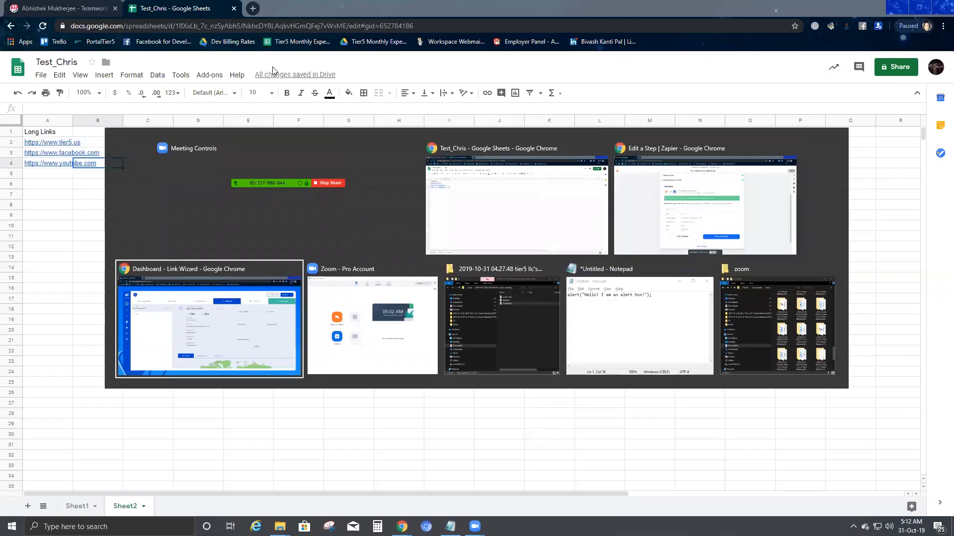
Reload the Group Link tab to refresh the Test_Group Link click statistics
{"action": "left_click", "coordinate": [566, 138]}
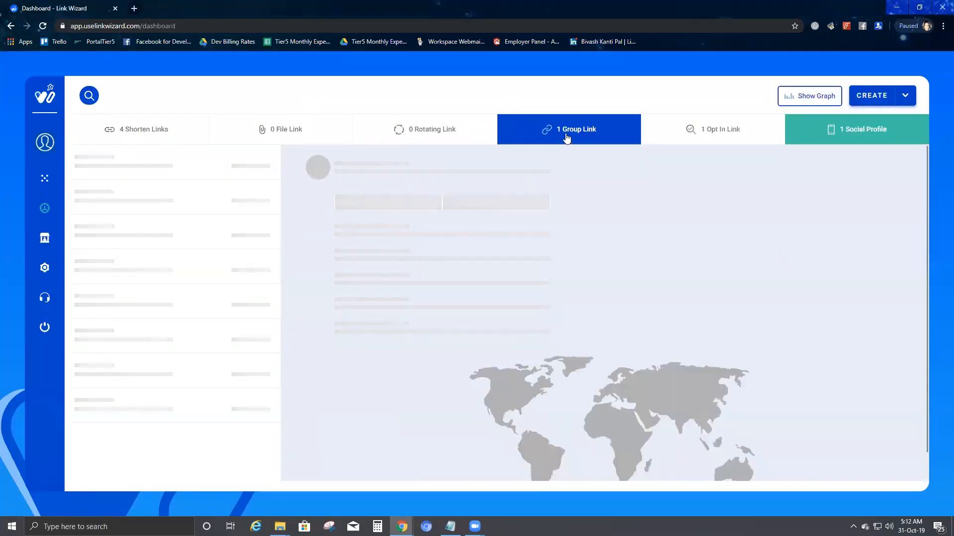